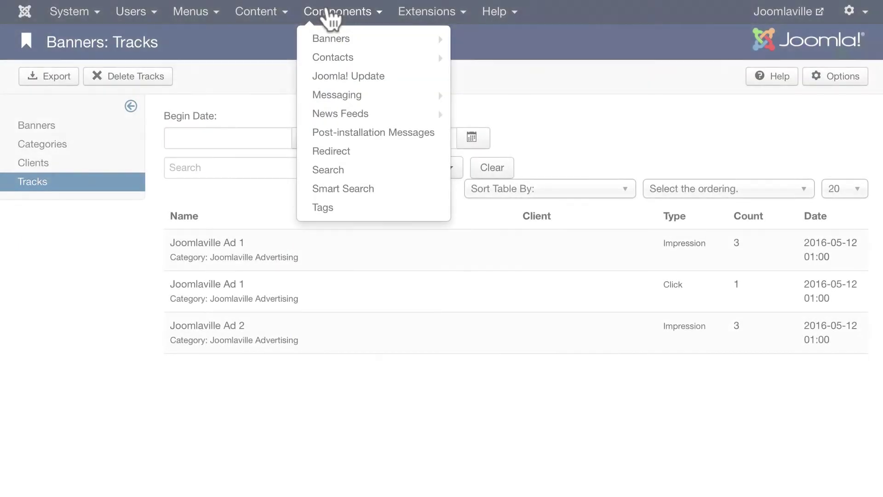
Open the Contacts manager from Components > Contacts > Contacts
mouse_move(336, 59)
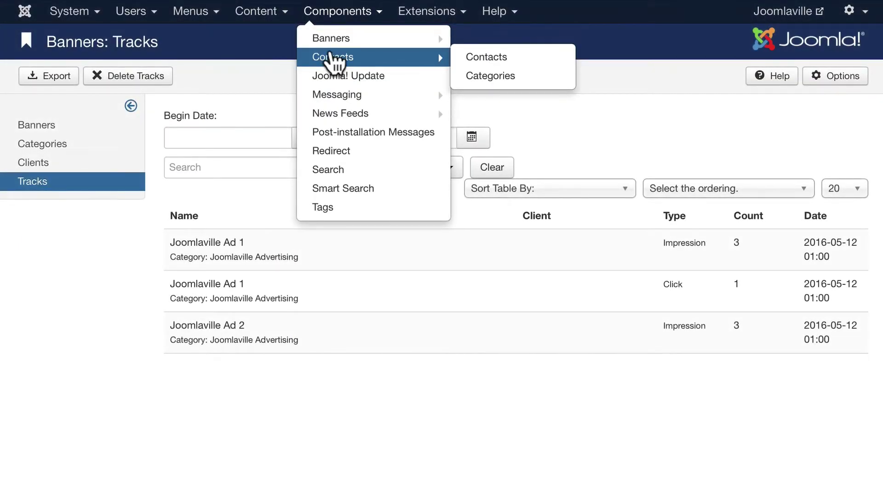
click(332, 61)
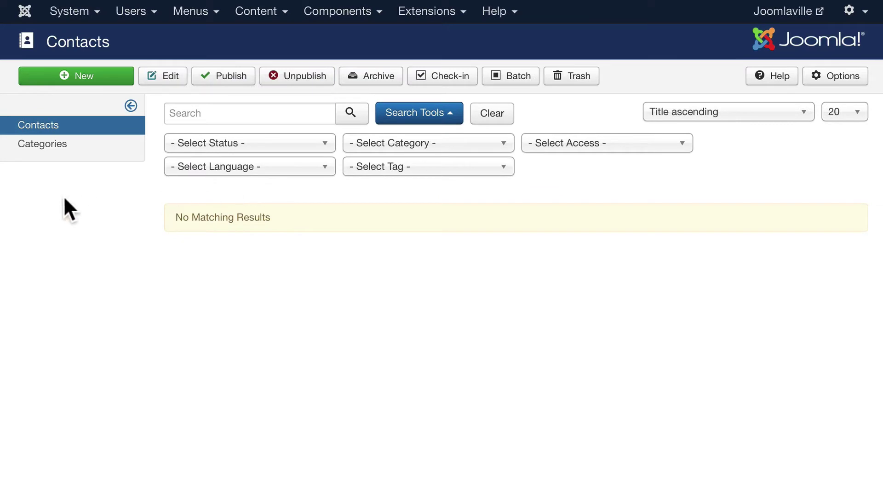
Create a published contact category titled 'Mayor's Office' and save it
click(40, 144)
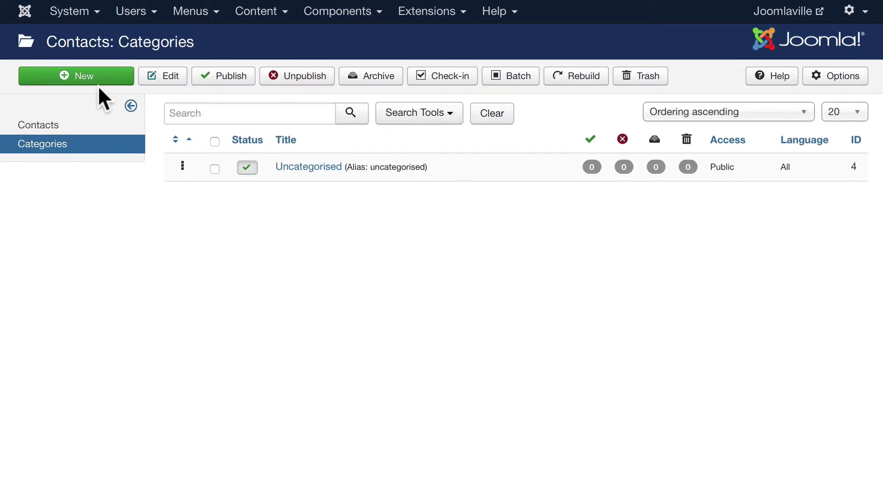
click(111, 78)
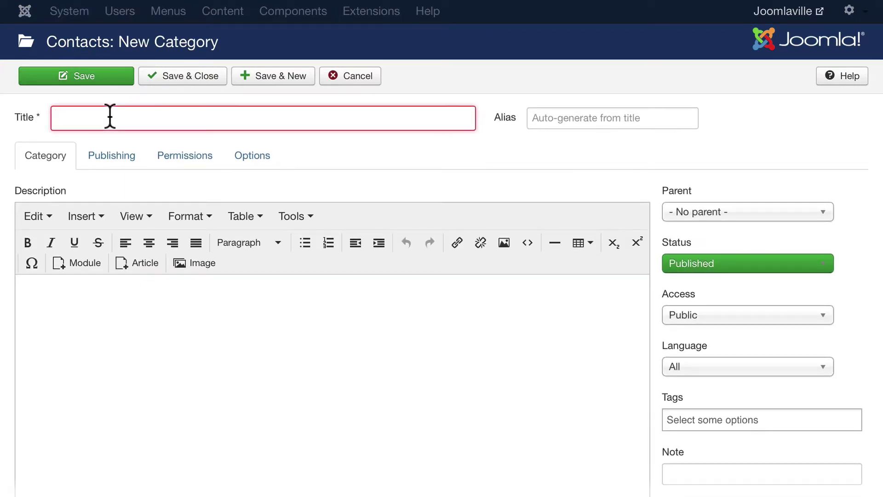
text(Mayor's)
key(BackSpace)
text(or)
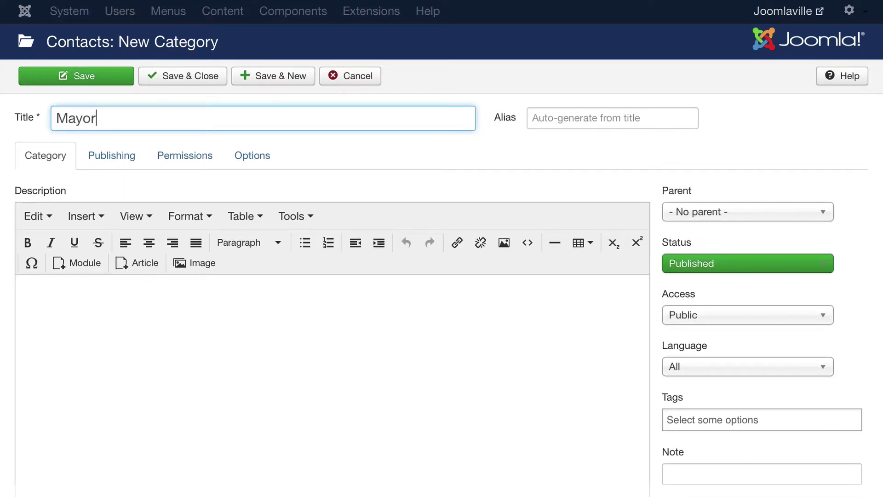
text('s Office)
click(189, 73)
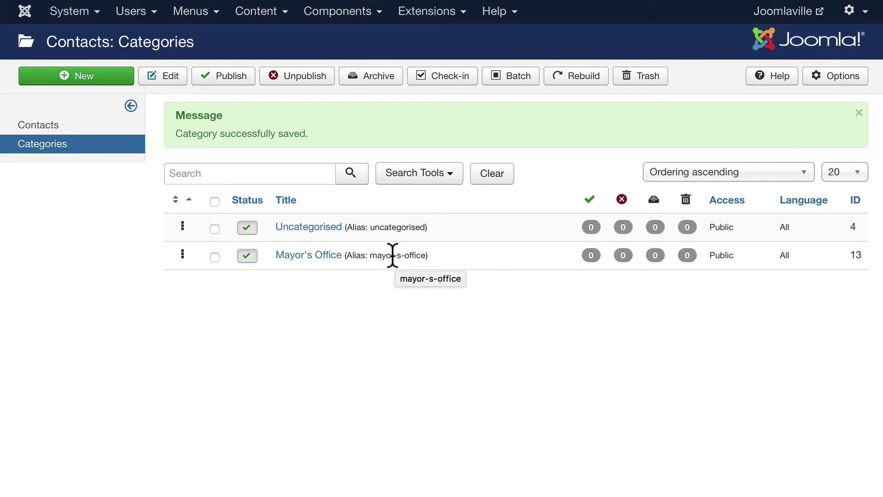
Start a new contact in the Mayor's Office category named 'Mayor Steve'
click(591, 255)
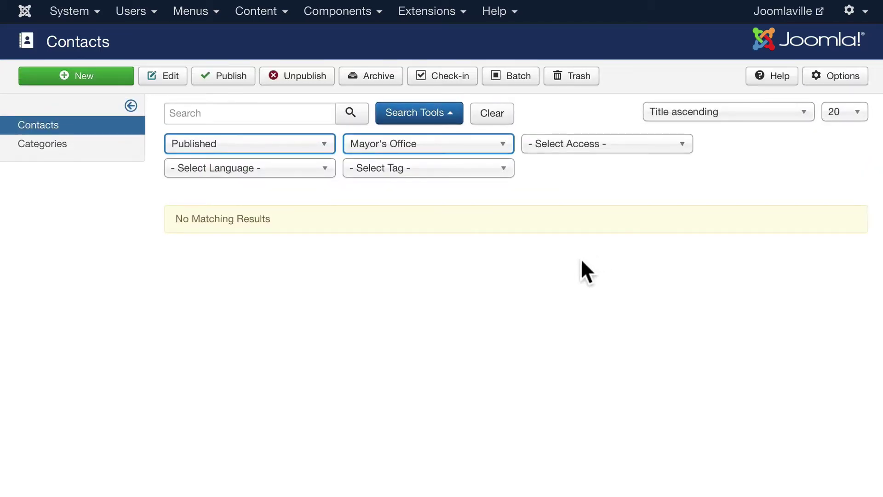
click(92, 74)
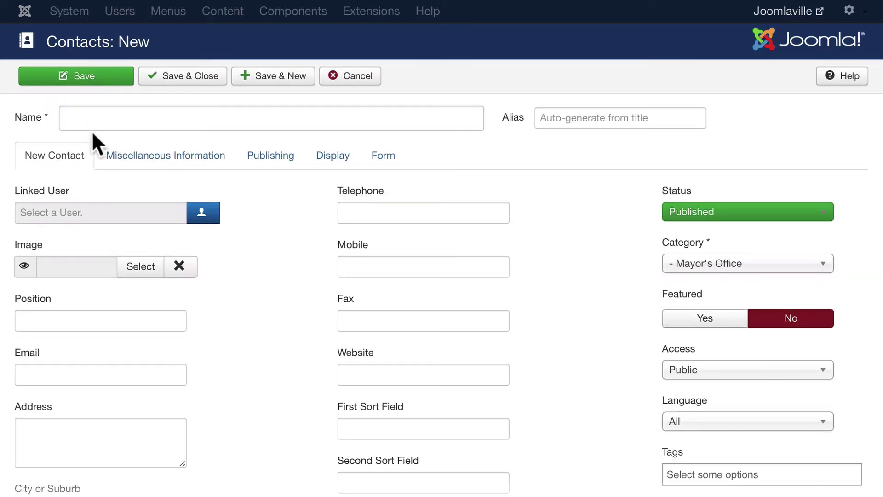
click(89, 118)
text(Mayo)
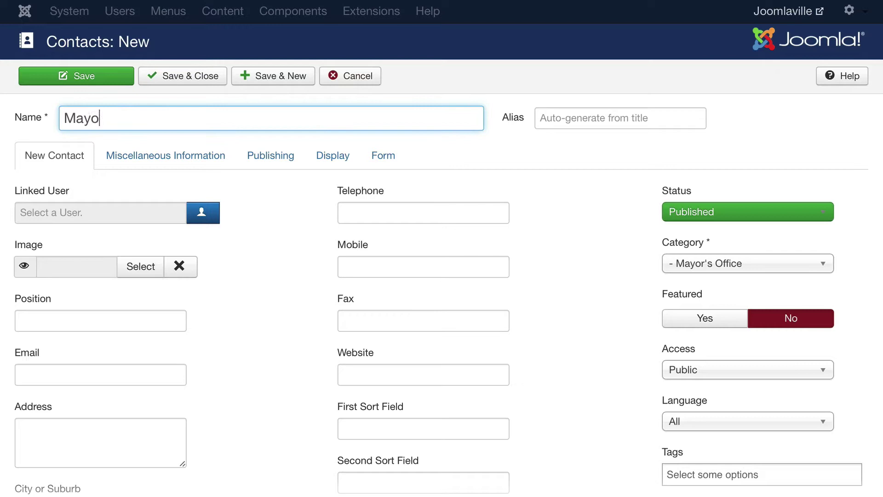
text(r Steve)
Upload steve.jpg and insert it as the contact image (images/steve.jpg)
click(131, 269)
scroll(169, 408, down, 3)
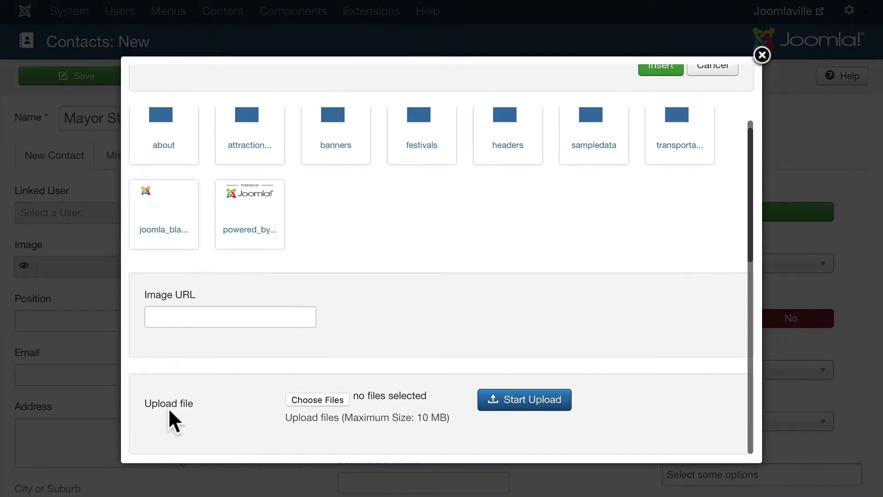
click(317, 401)
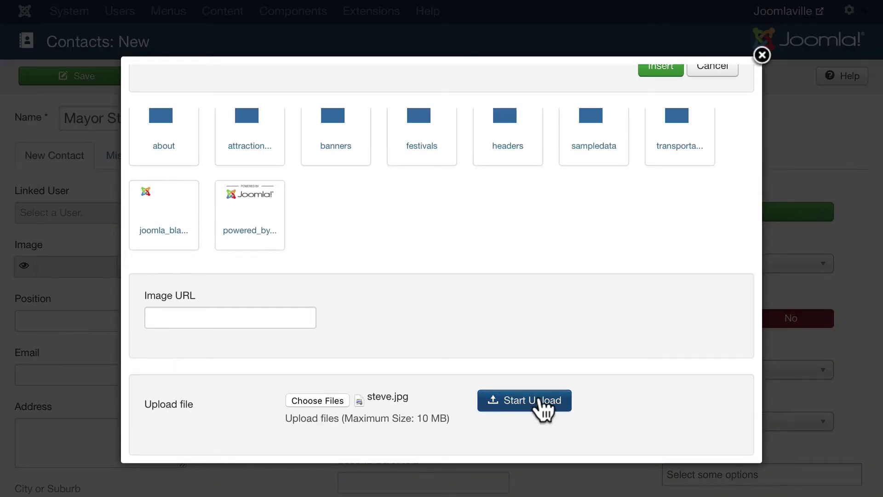
click(544, 400)
click(339, 359)
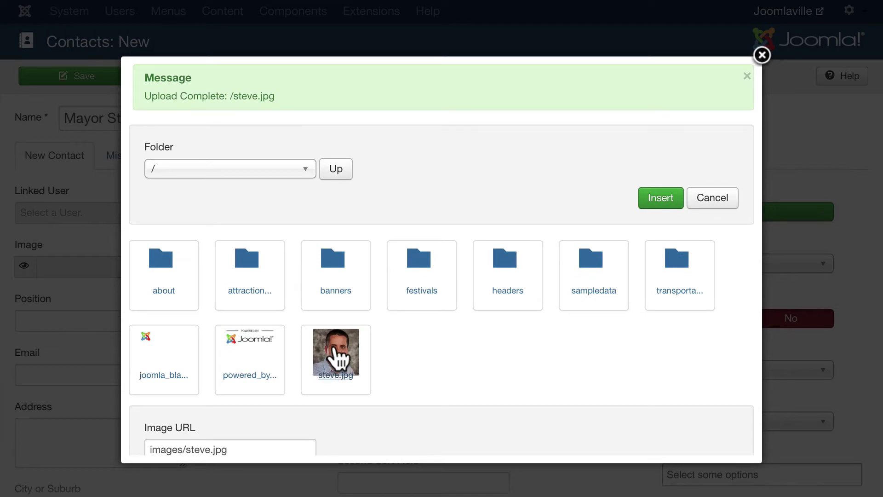
click(662, 197)
Enter the position 'Mayor of Joomlaville' and the contact's e-mail address
click(111, 321)
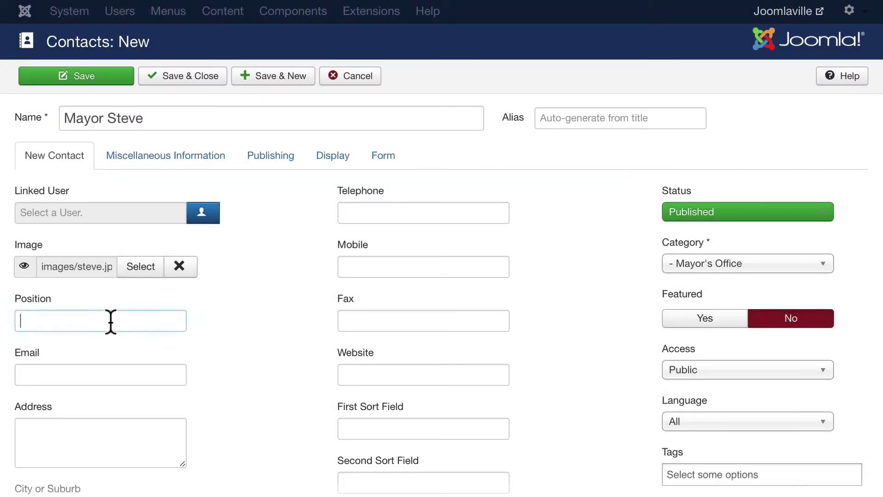
text(Mayor o)
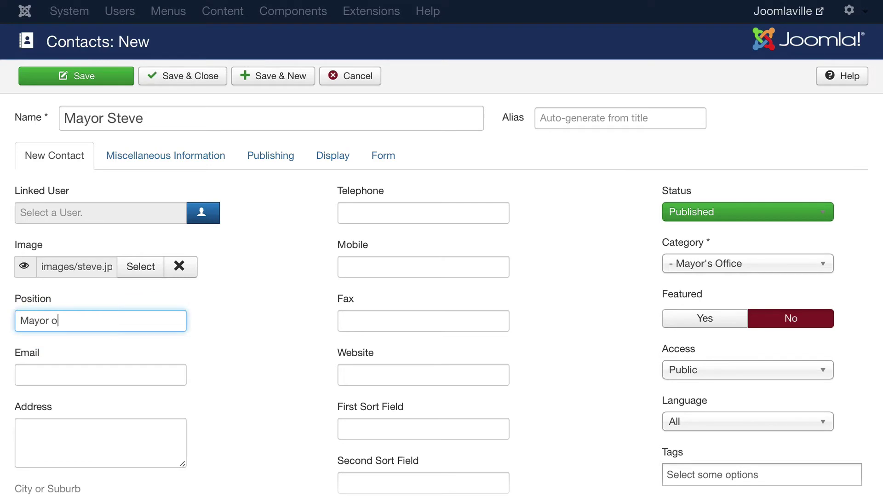
text(f Joomlaville)
click(93, 374)
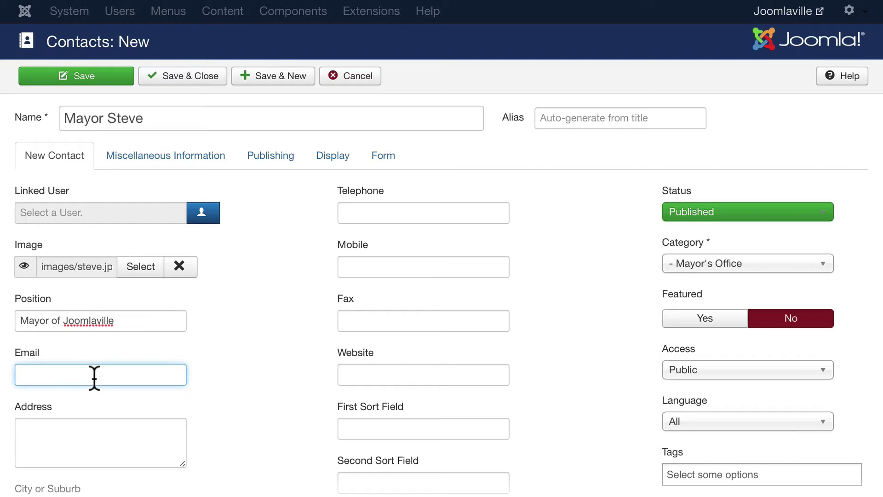
text(steve@joomlaville.o)
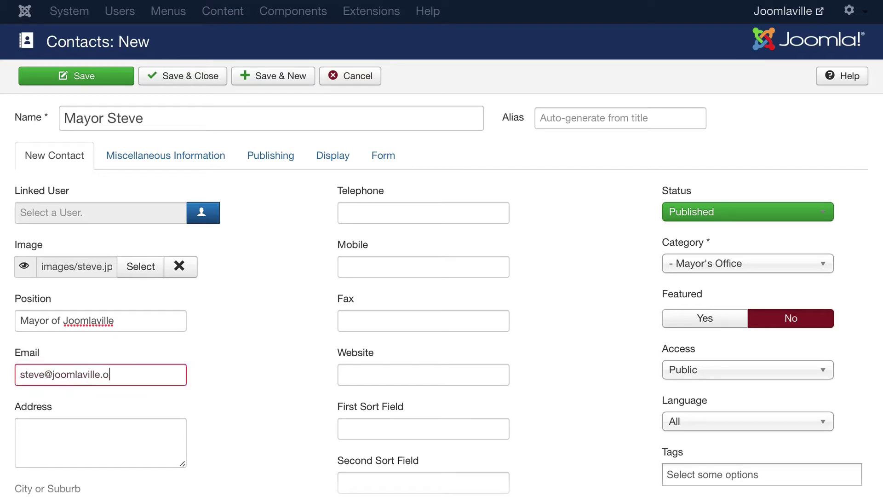
text(rg)
Fill in the contact's street address, city, state, postal code and country
click(93, 428)
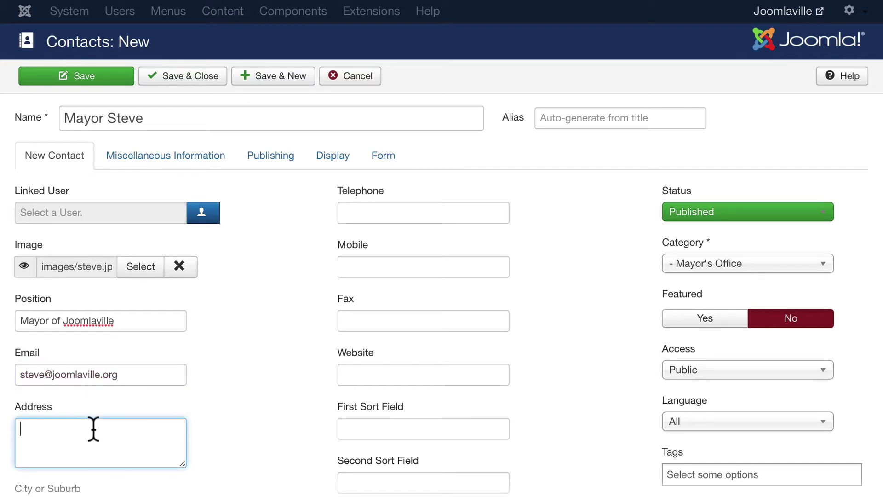
text(555 Jo)
text(ooms)
key(BackSpace)
text(laville Way)
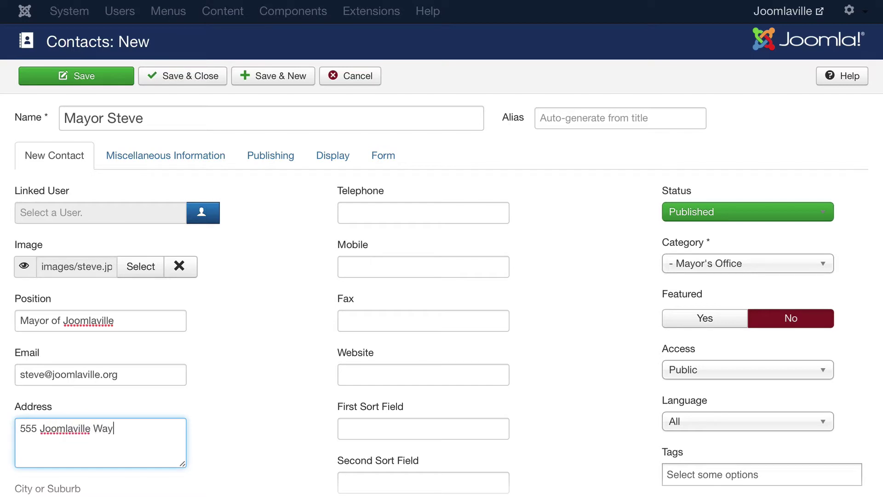
key(Tab)
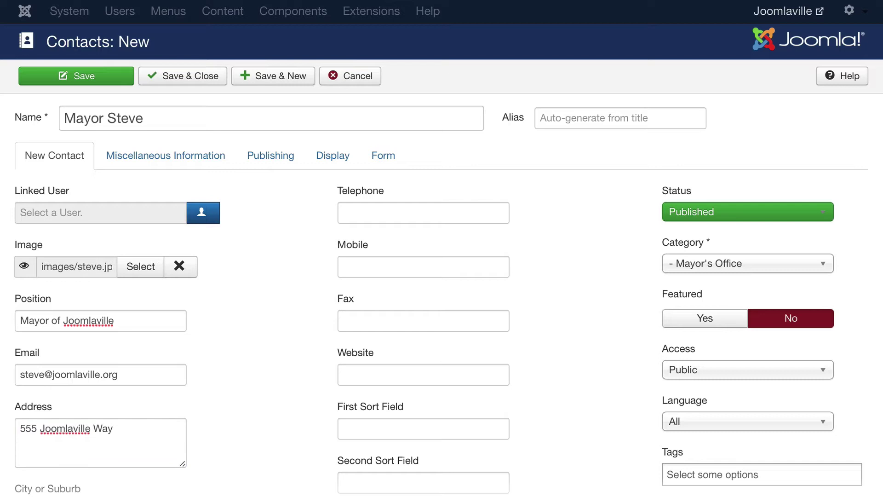
text(Jo)
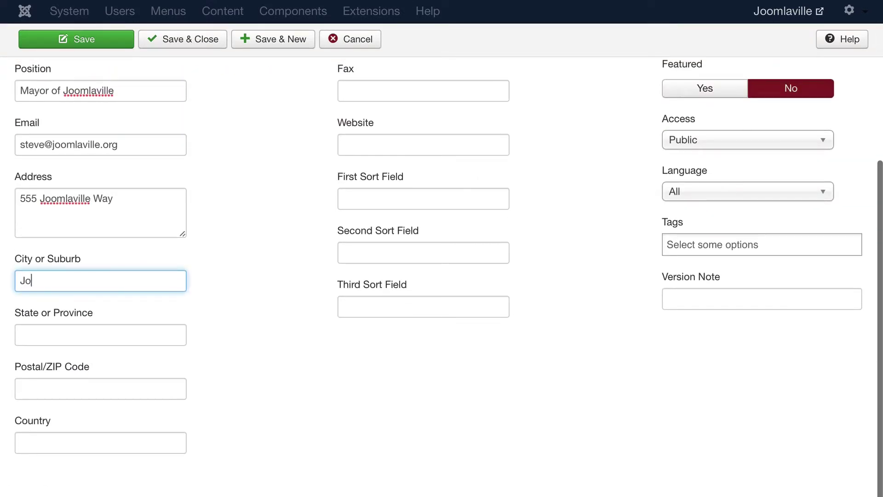
text(omlaville)
key(Tab)
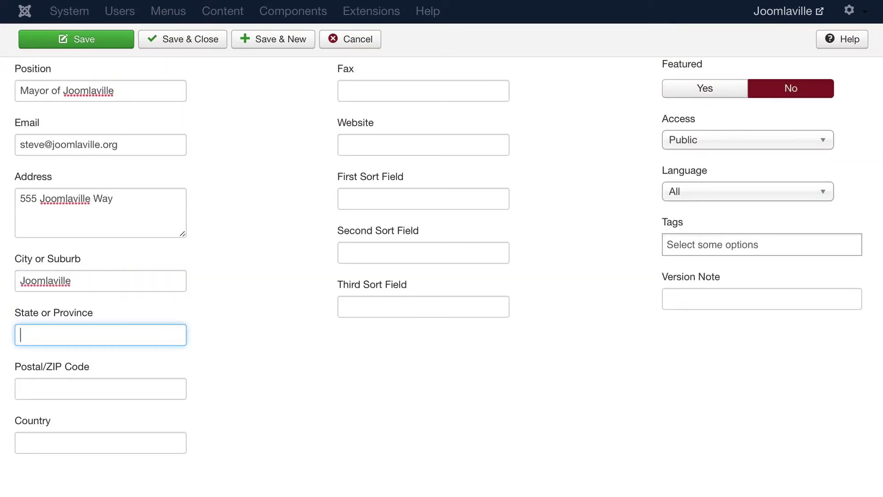
text(FL)
key(Tab)
text(33601)
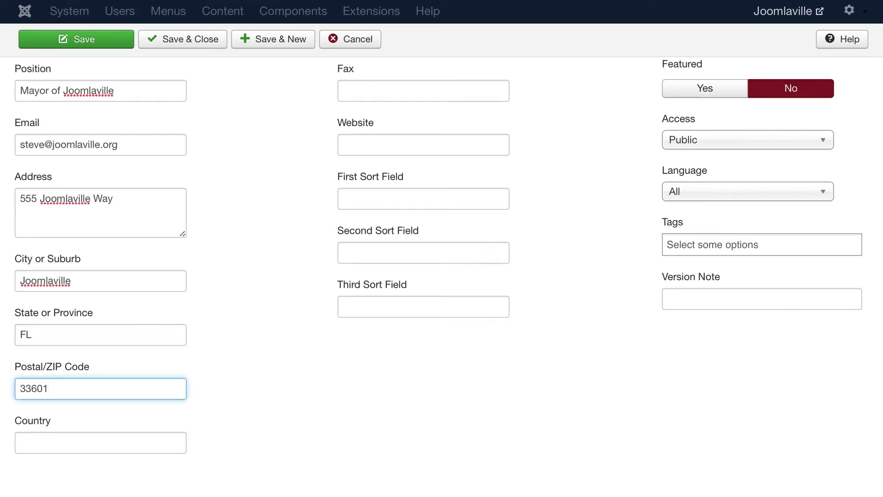
key(Tab)
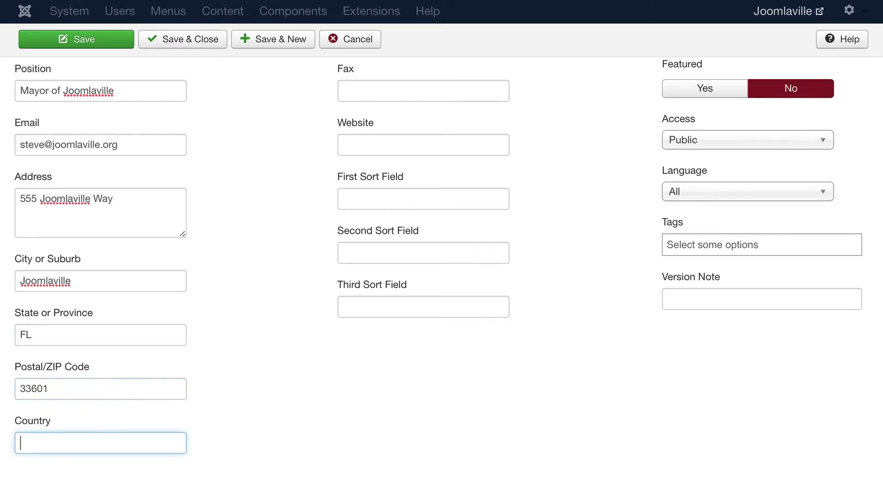
text(USA)
Enter the contact's mobile number and reuse the same number as the telephone
scroll(377, 125, up, 4)
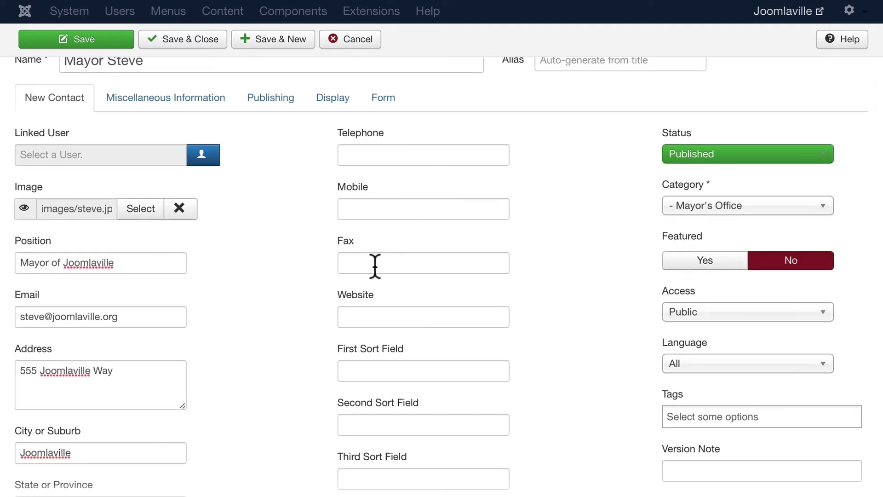
click(376, 201)
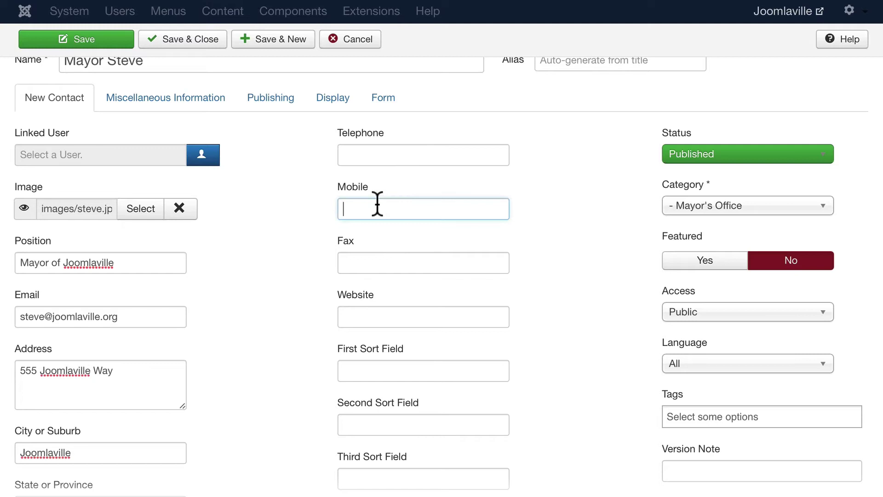
text(555-)
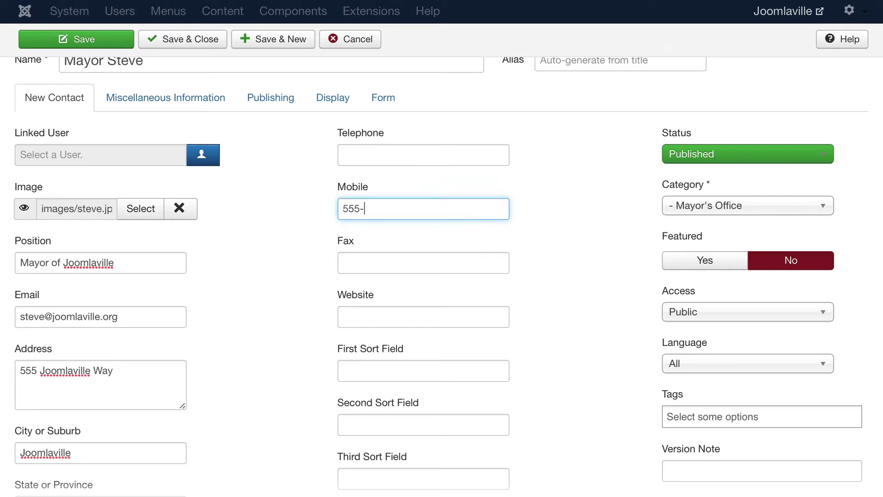
text(555-5555)
key(shift+Left)
key(shift+Home)
key(ctrl+c)
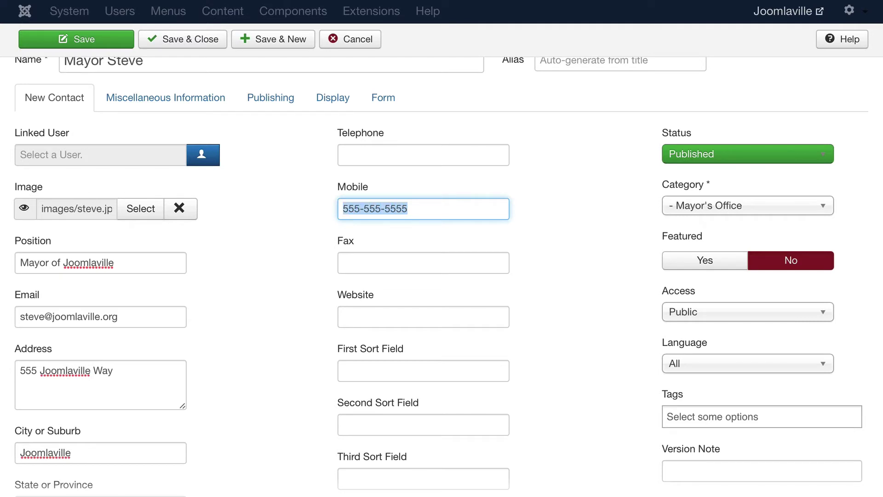
click(430, 149)
key(ctrl+v)
key(Tab)
key(Tab)
key(Tab)
text(ht)
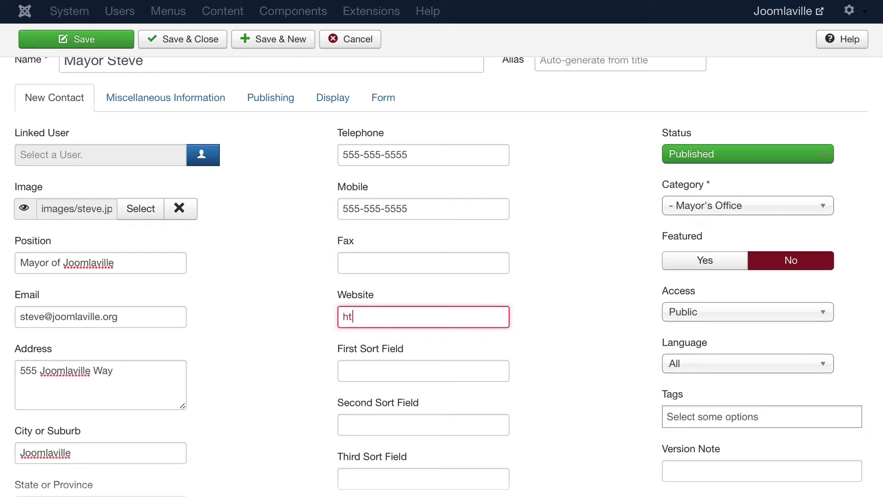
text(tp://joom)
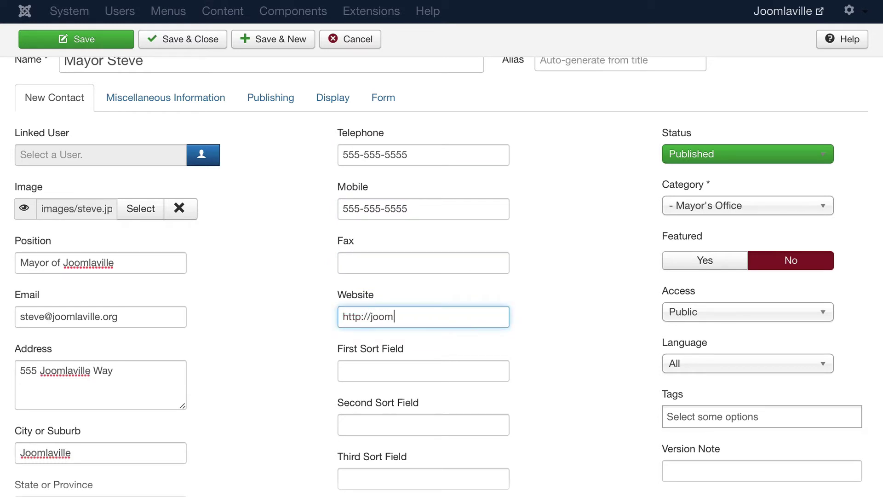
text(laville.org)
scroll(280, 202, up, 3)
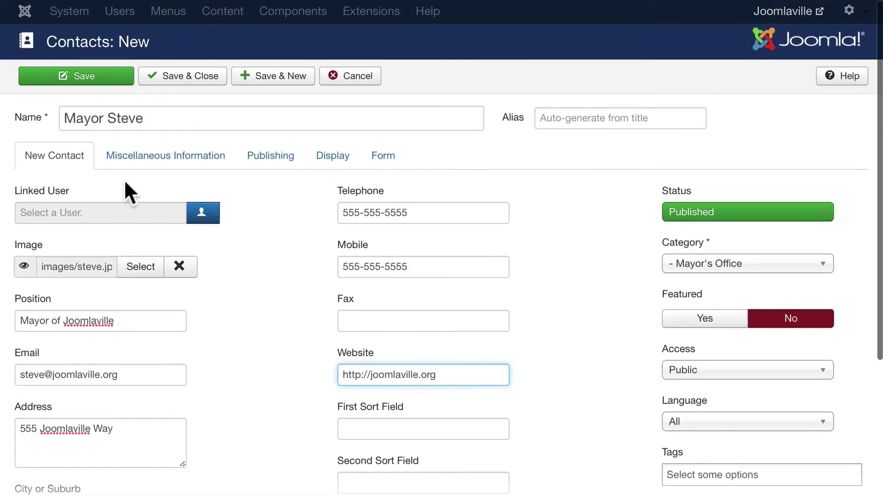
Begin the Miscellaneous Information description with 'Steve is the mayor. He's a great gu…'
click(147, 156)
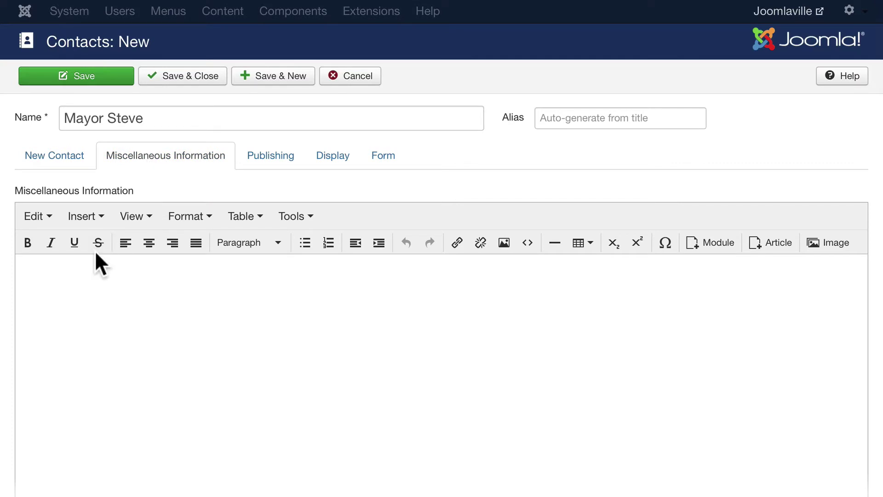
click(112, 316)
text(Steve is the mayor.  He)
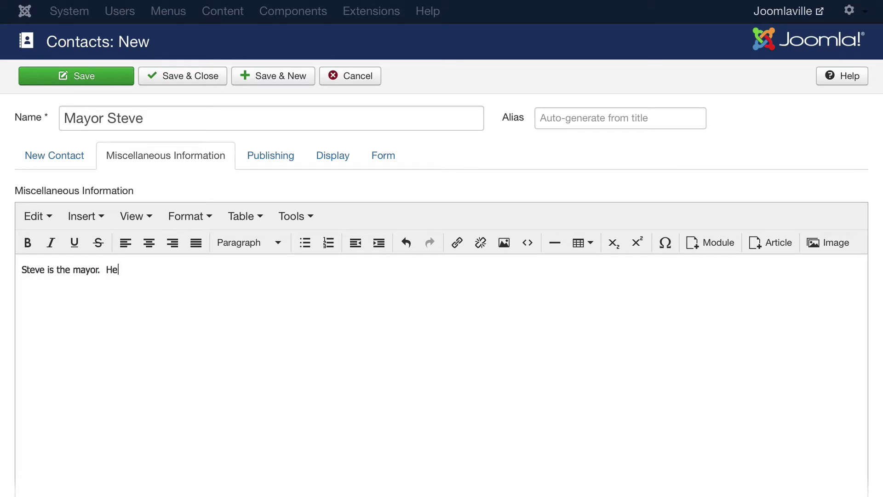
text('s a great gu)
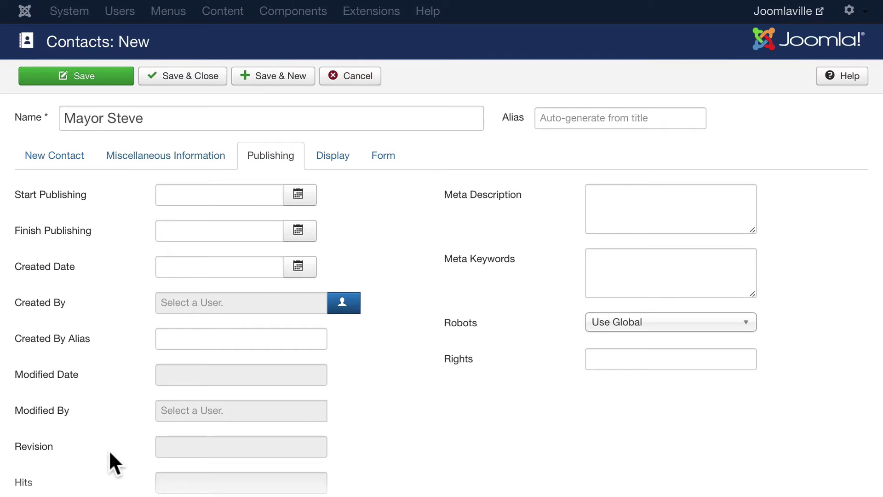
Review the Display tab options, then the Form tab settings, all left at Use Global
click(335, 159)
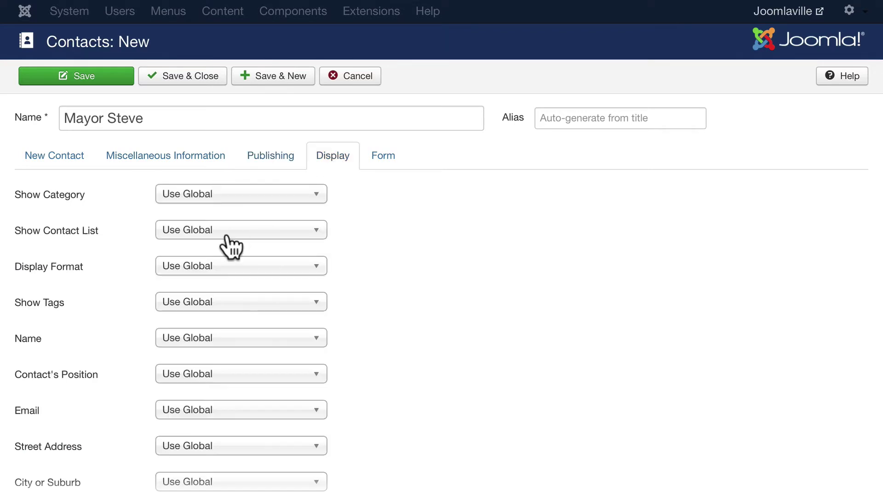
scroll(450, 251, down, 8)
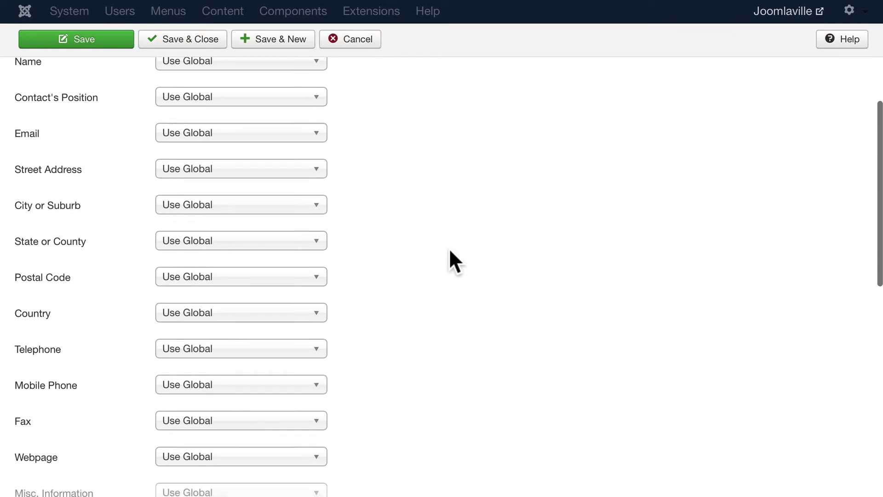
scroll(450, 251, down, 5)
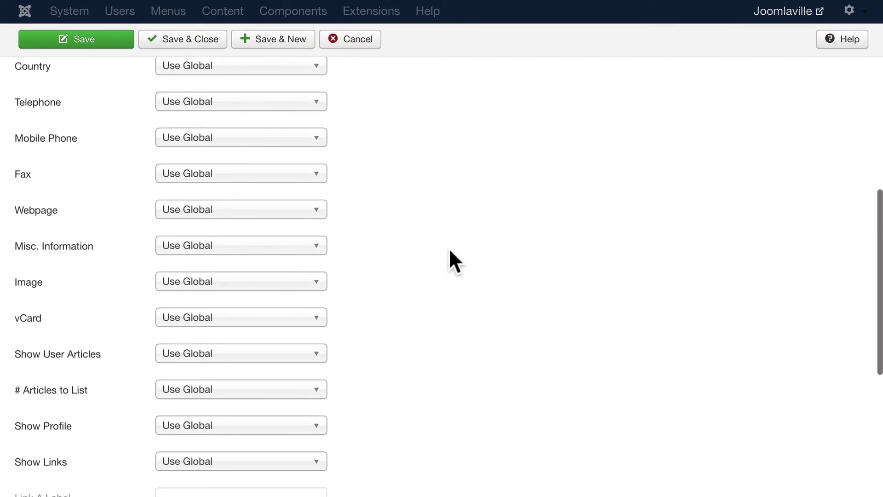
scroll(450, 251, down, 2)
scroll(449, 250, up, 15)
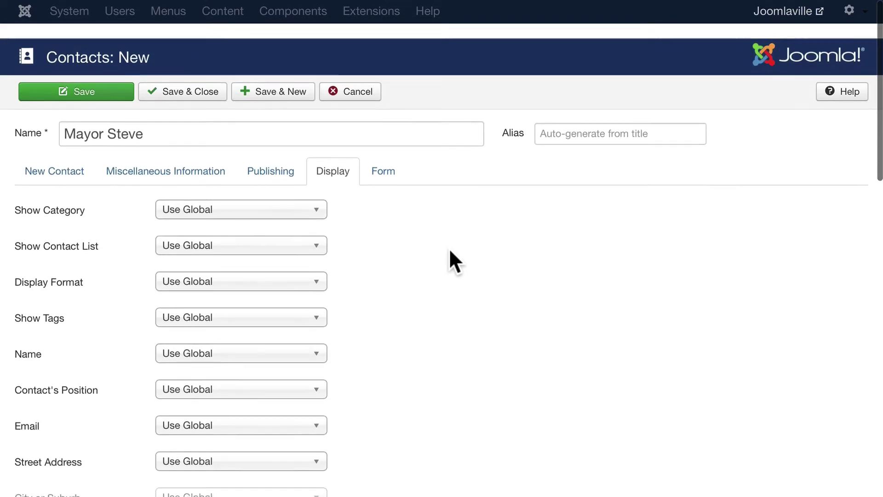
click(390, 159)
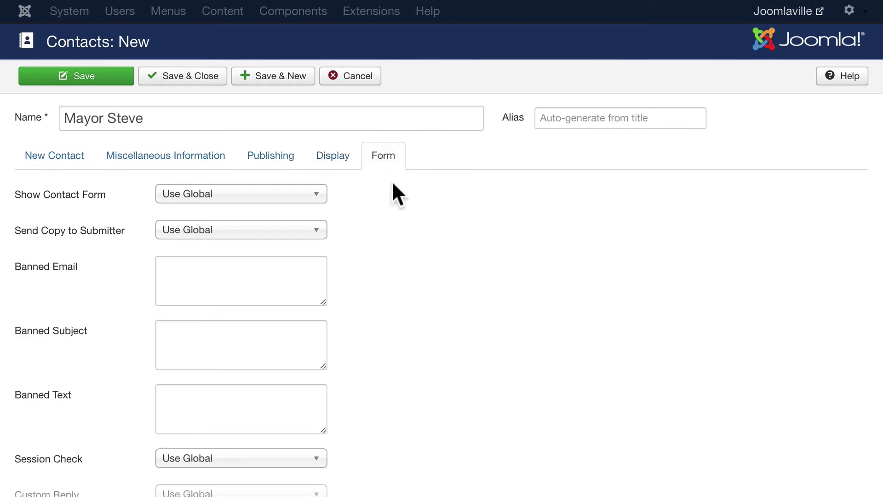
scroll(392, 198, down, 2)
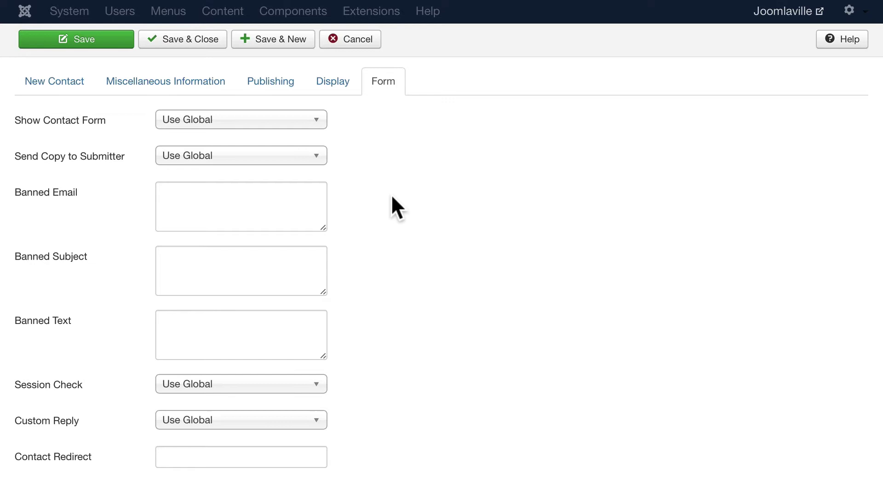
scroll(392, 198, up, 2)
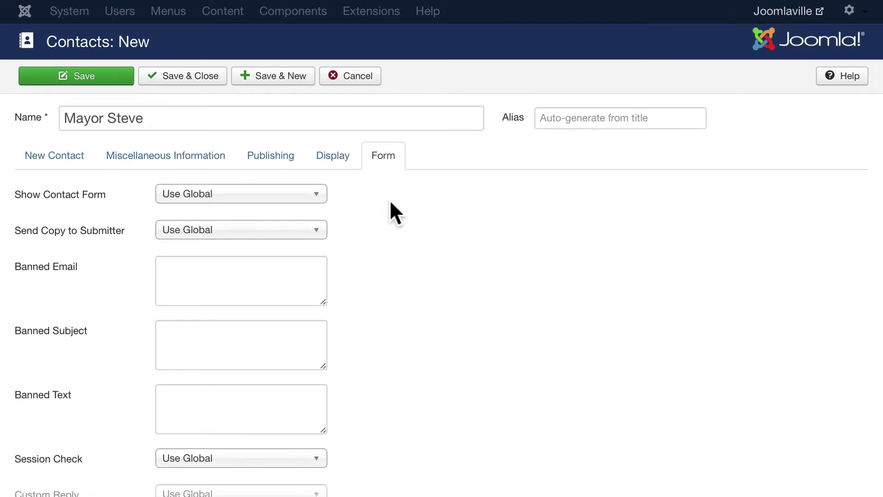
Save and close the Mayor Steve contact, then start a new Main Menu item
click(184, 76)
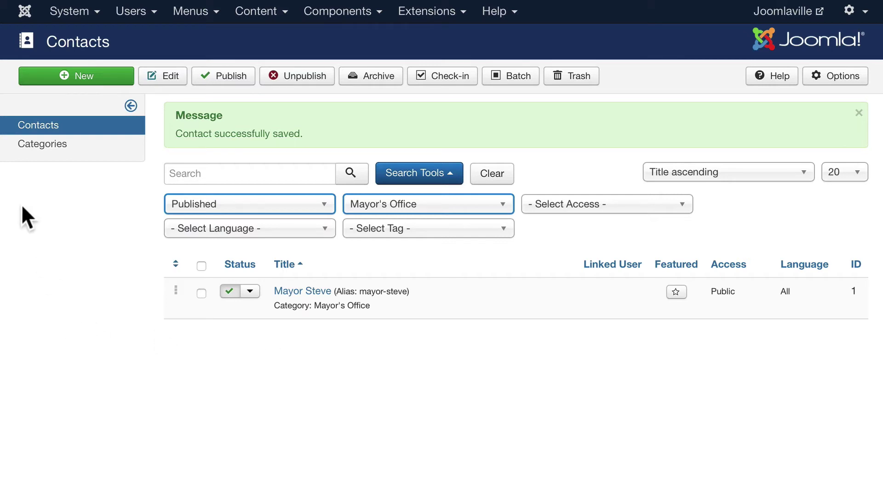
click(185, 11)
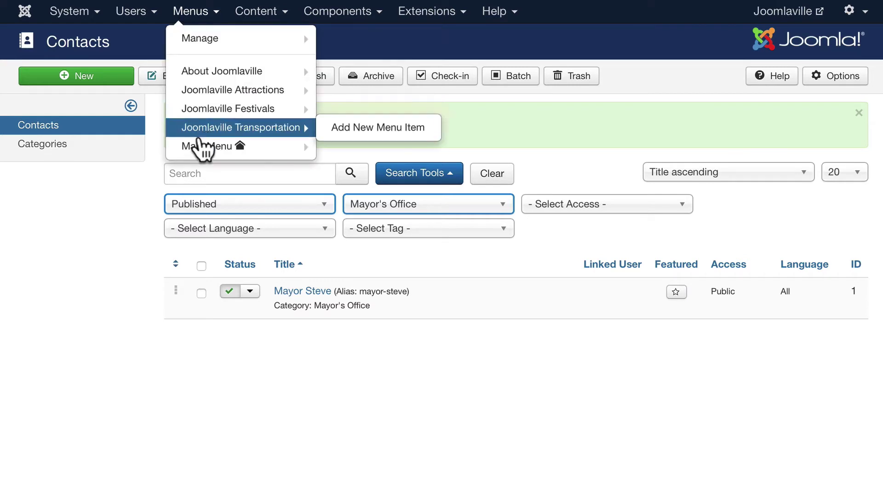
mouse_move(196, 146)
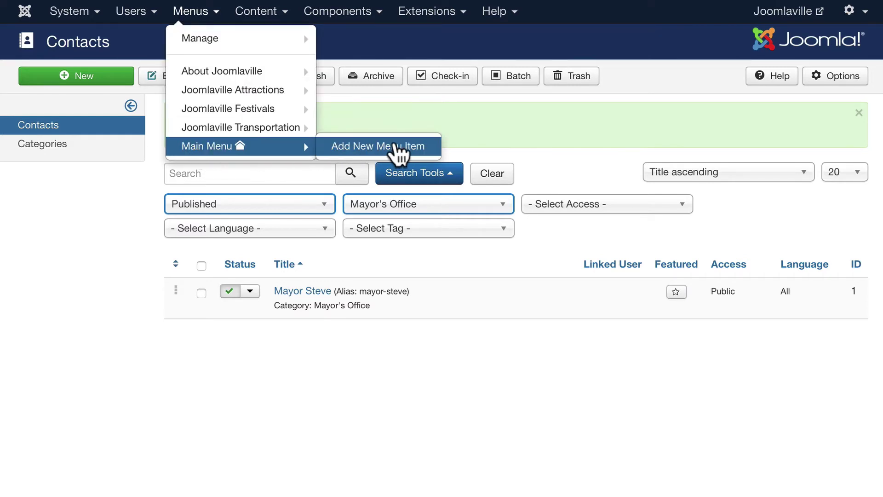
click(394, 143)
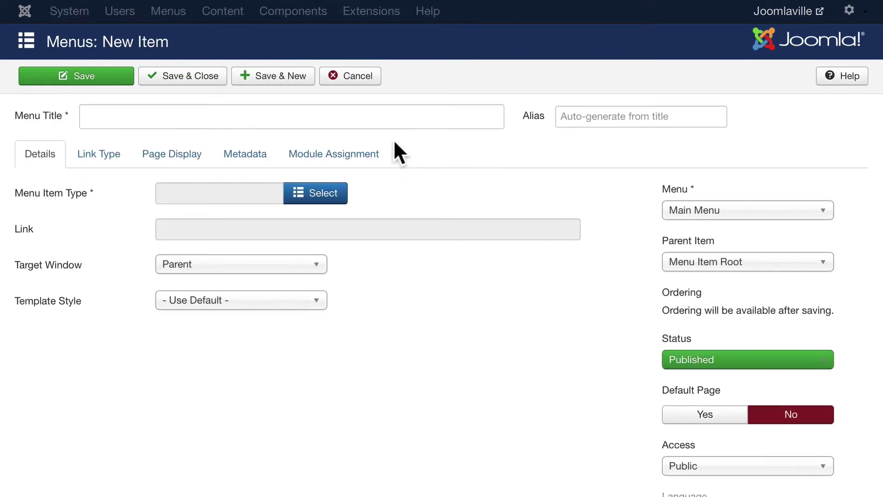
Title the item 'Contact Us' as a List Contacts in a Category menu item for Mayor's Office
click(204, 115)
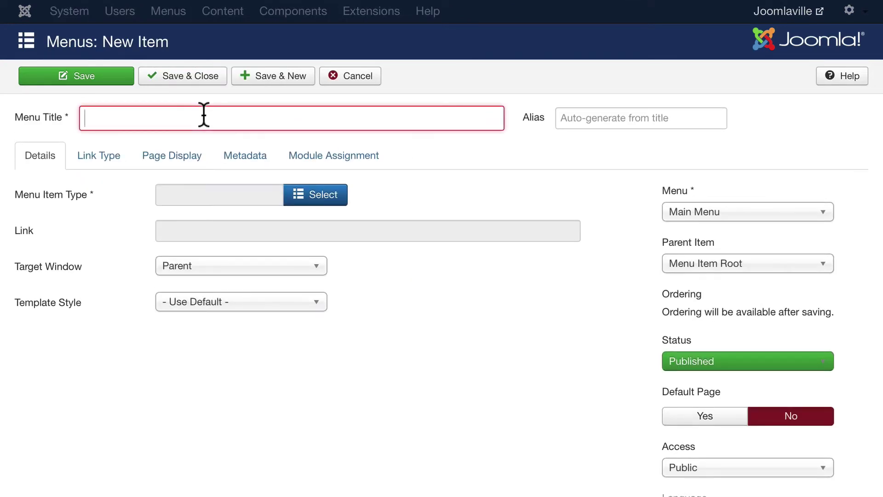
text(Contact )
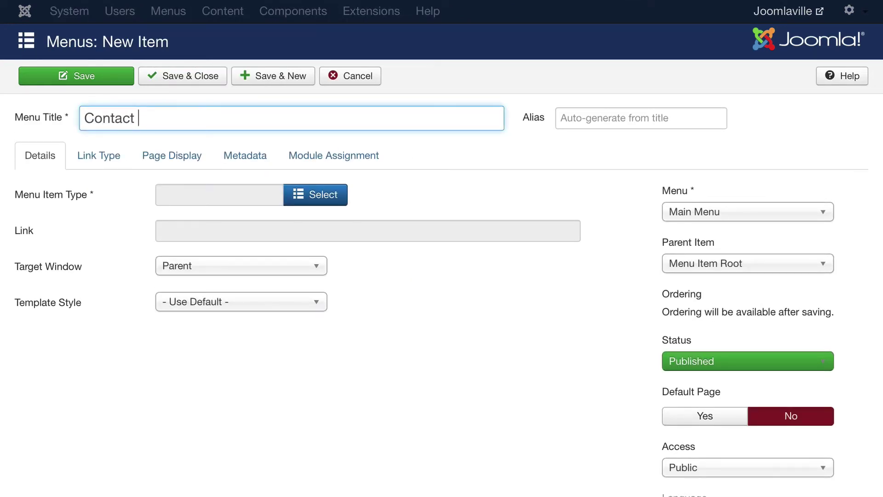
text(Us)
click(316, 194)
click(129, 146)
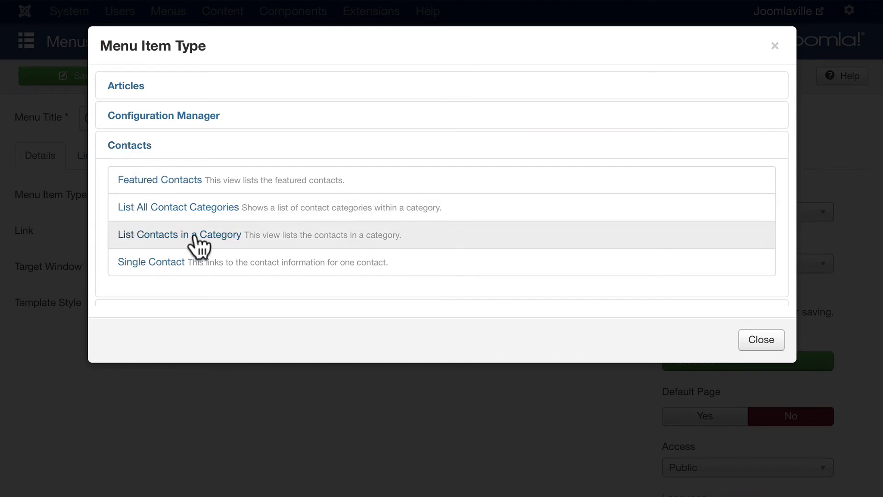
click(210, 235)
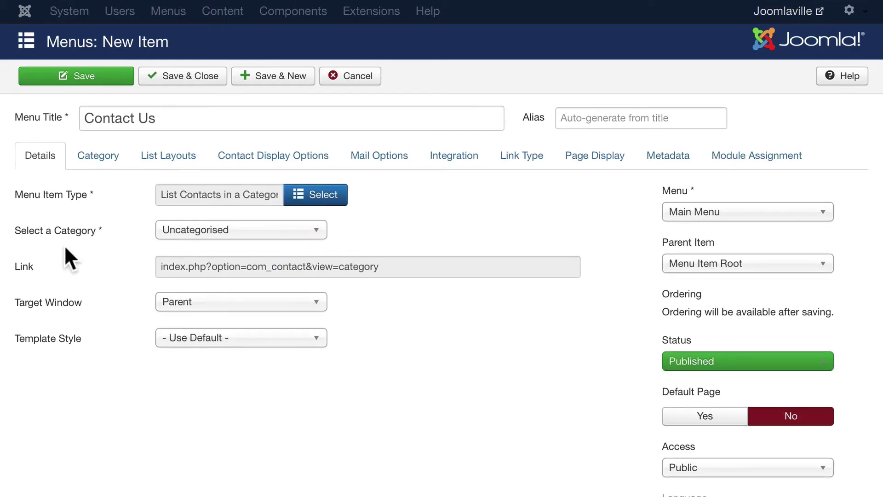
click(196, 230)
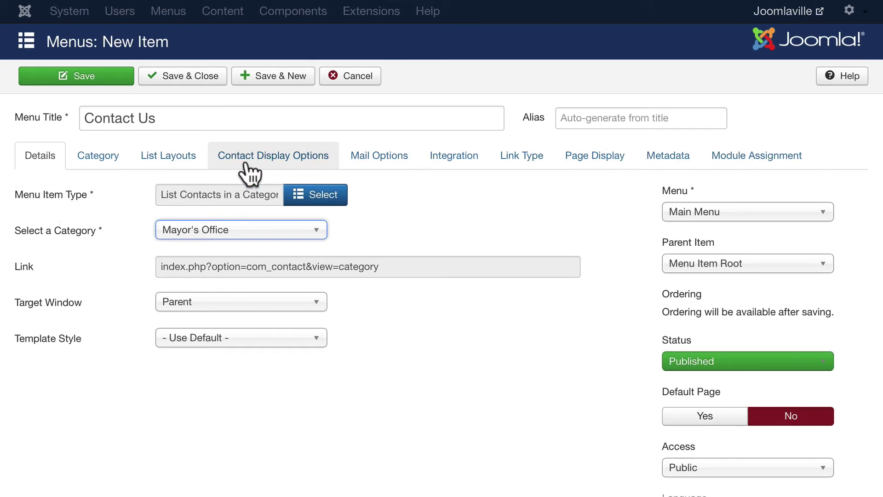
Review the Category, List Layouts, Contact Display, Mail, Integration and Link Type options, then save and close
click(106, 157)
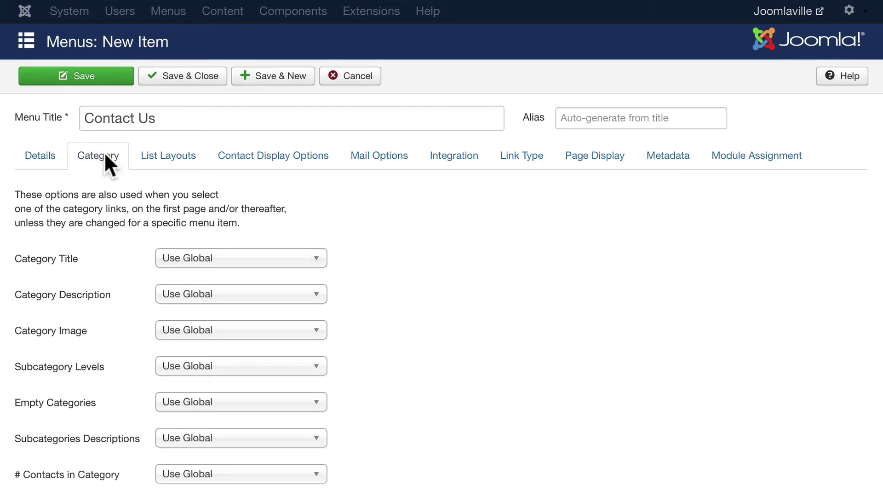
click(171, 156)
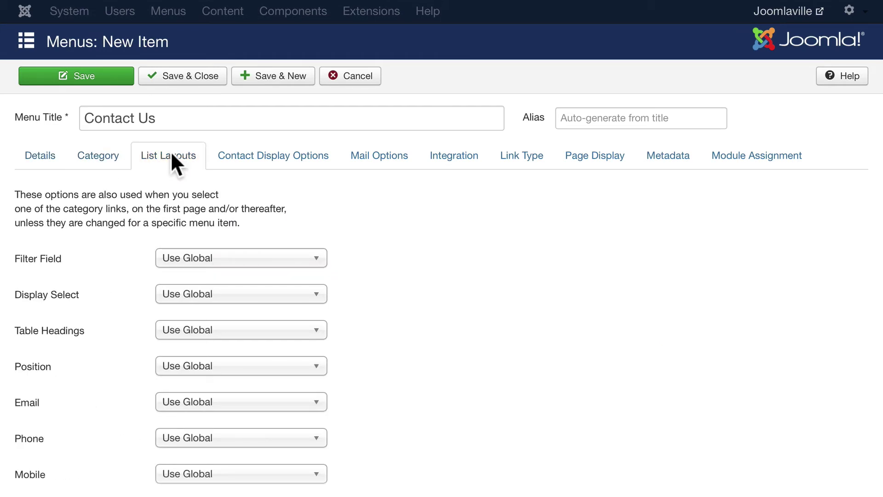
click(238, 157)
click(354, 156)
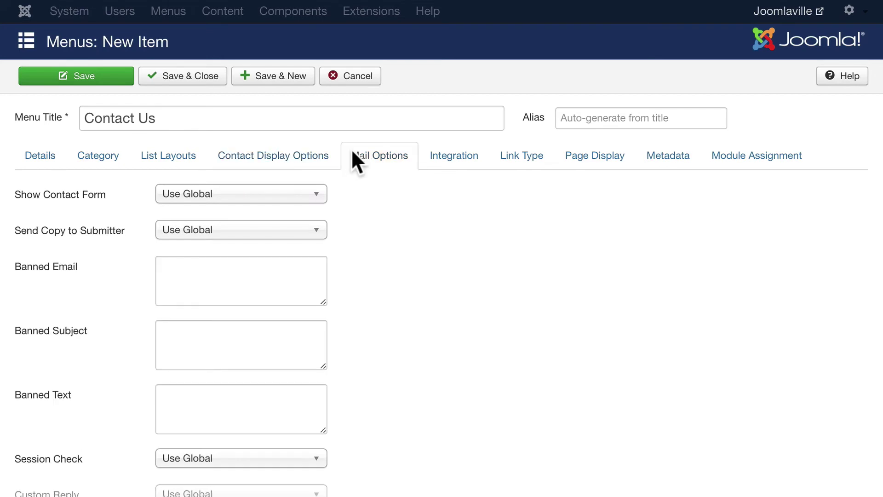
click(458, 156)
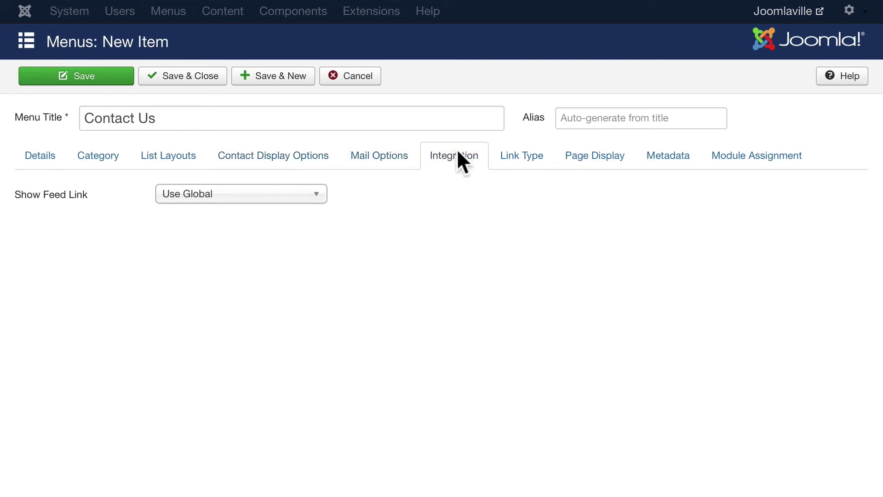
click(529, 156)
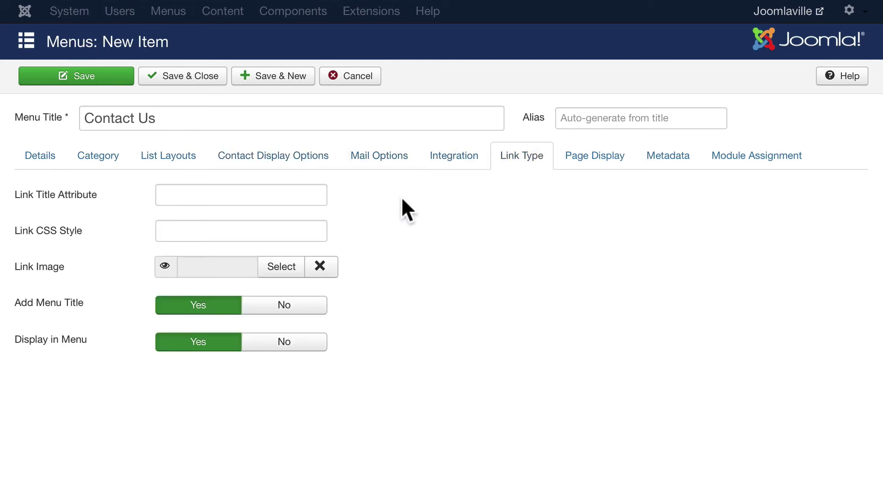
click(37, 158)
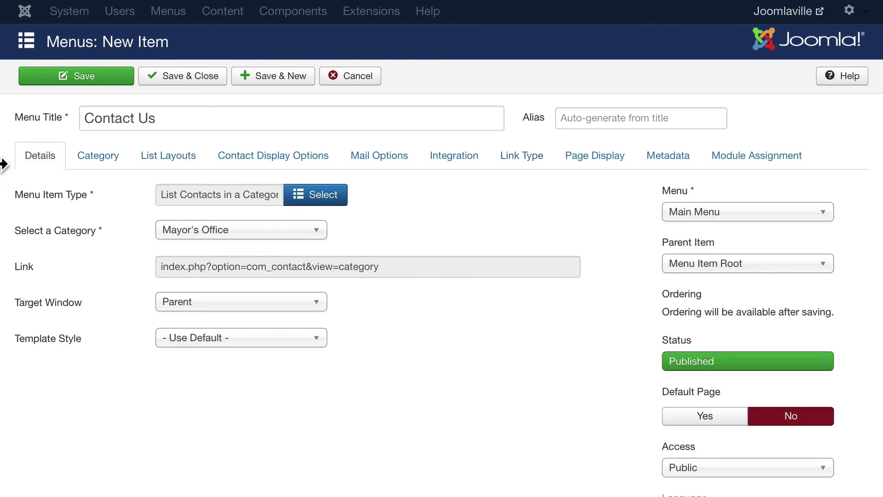
click(195, 76)
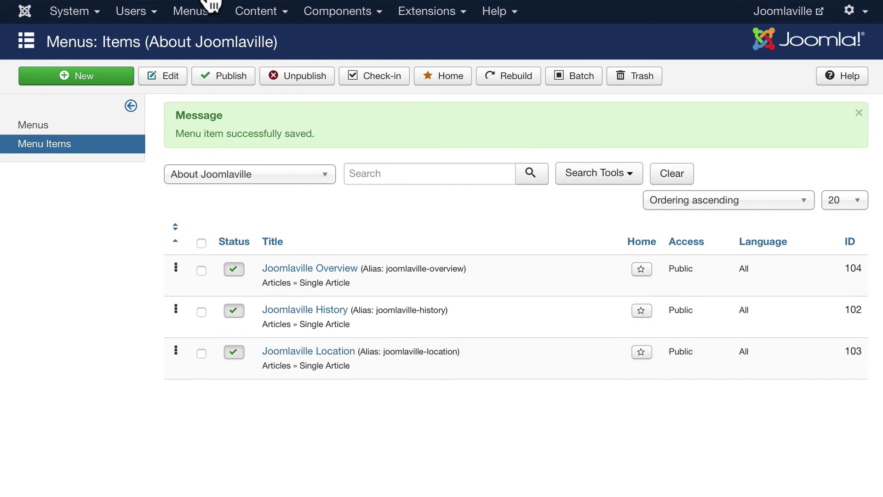
On the public site, open Mayor Steve's contact page through the new Contact Us menu item
click(207, 2)
scroll(690, 79, up, 7)
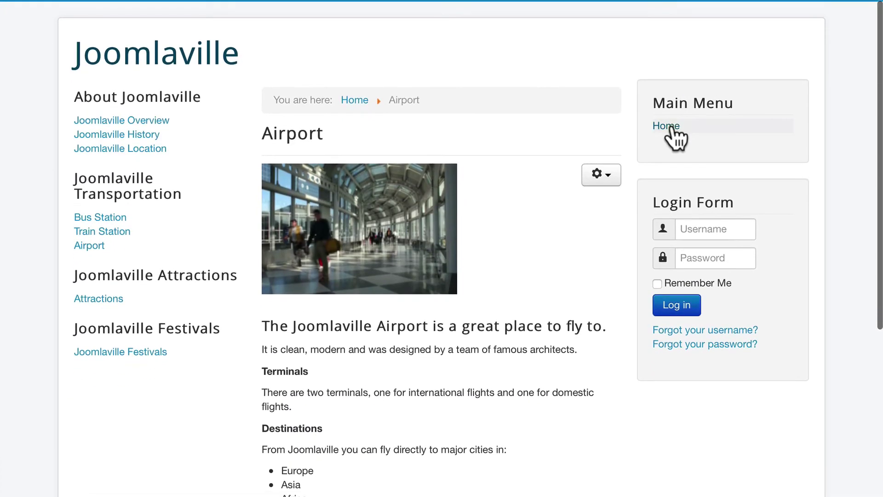
click(667, 130)
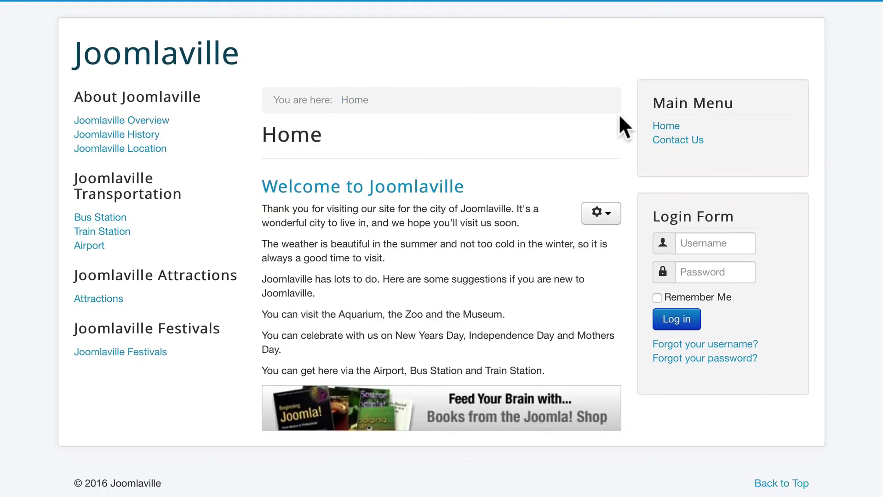
click(672, 140)
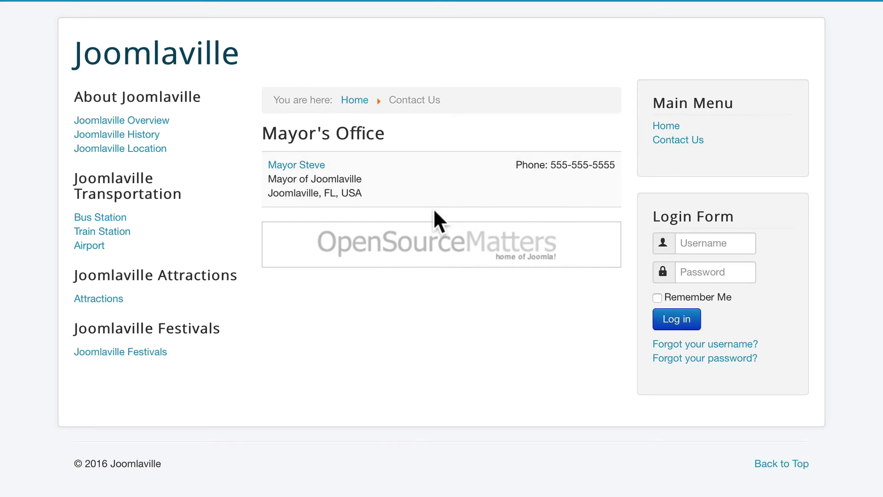
click(286, 166)
Expand the Contact Form and Miscellaneous Information sliders, then return to the administration tab
scroll(296, 217, down, 3)
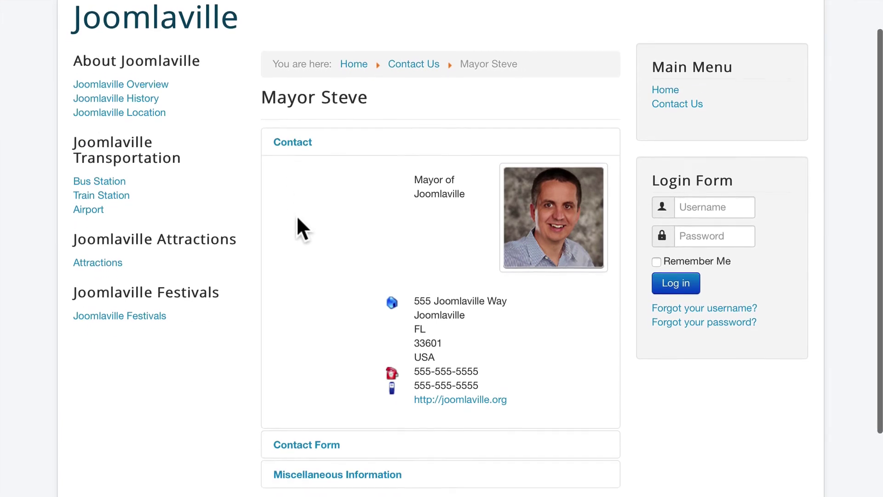
scroll(297, 219, down, 2)
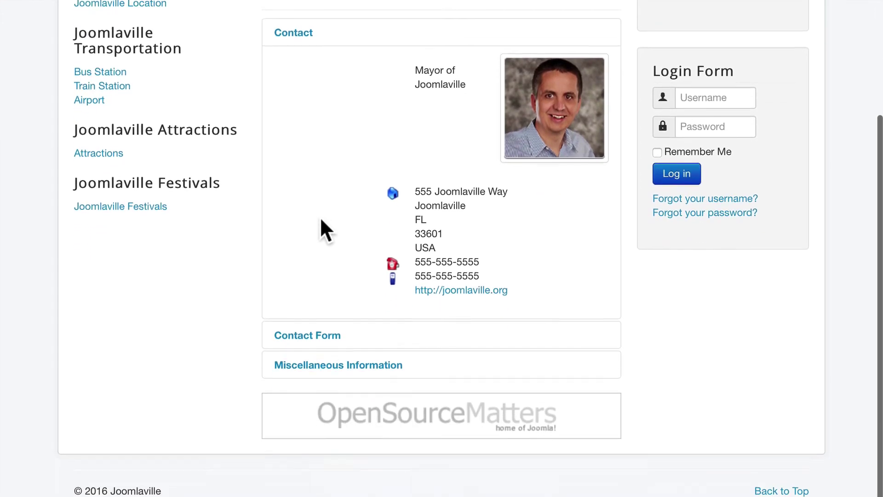
click(285, 336)
scroll(188, 341, down, 10)
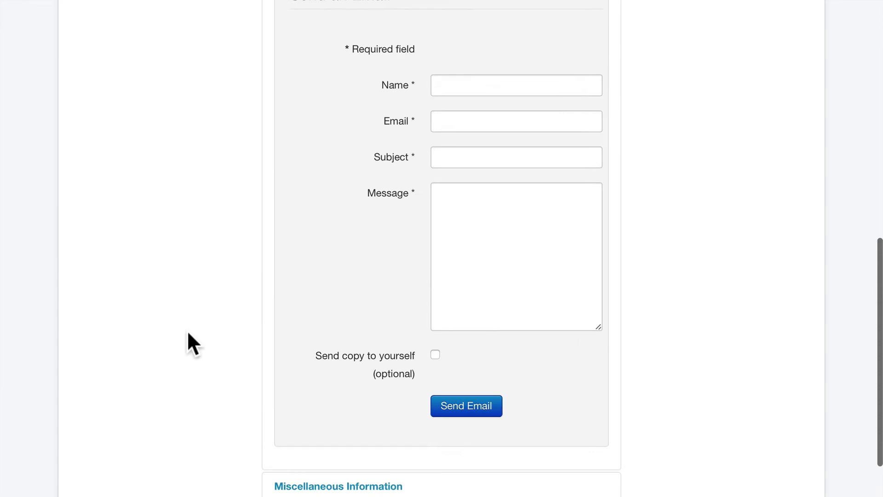
click(346, 365)
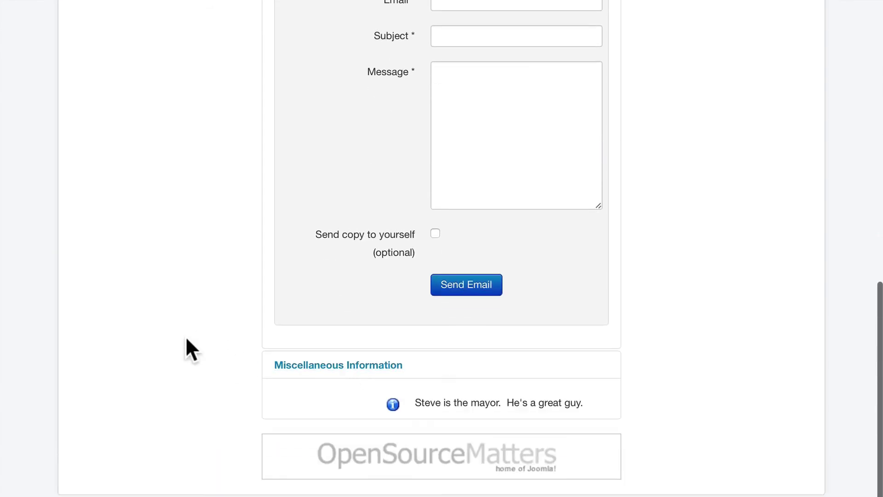
scroll(180, 348, down, 2)
scroll(173, 335, up, 15)
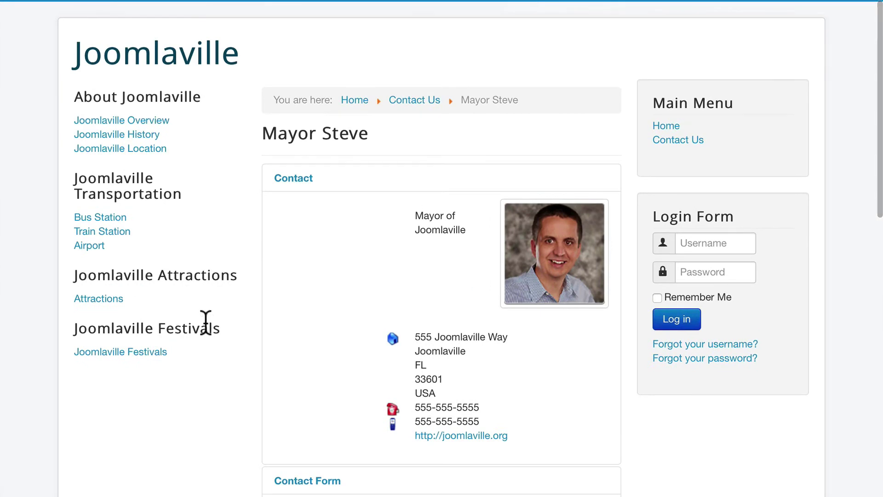
click(58, 4)
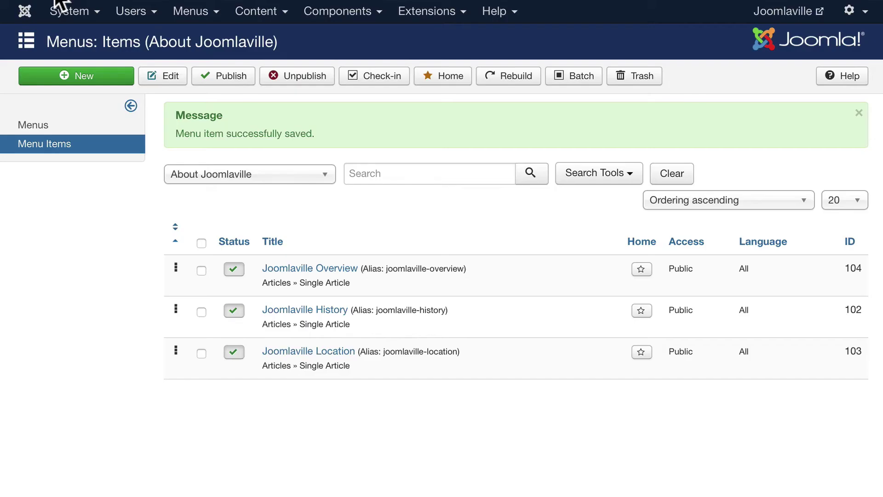
Open the global Options of the Contacts component
click(325, 11)
click(328, 57)
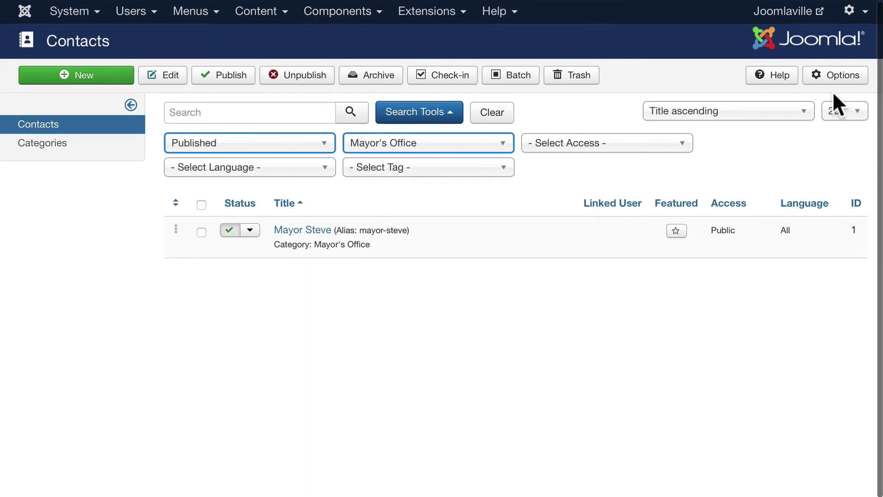
click(839, 78)
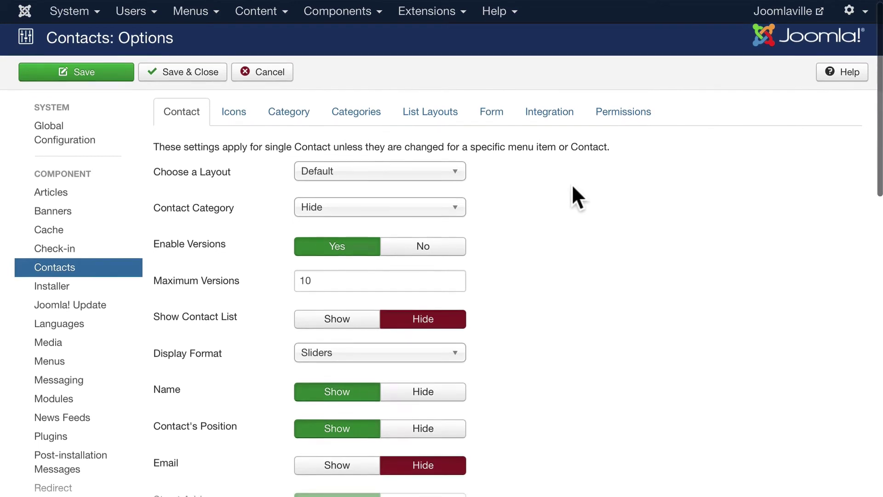
scroll(569, 184, down, 3)
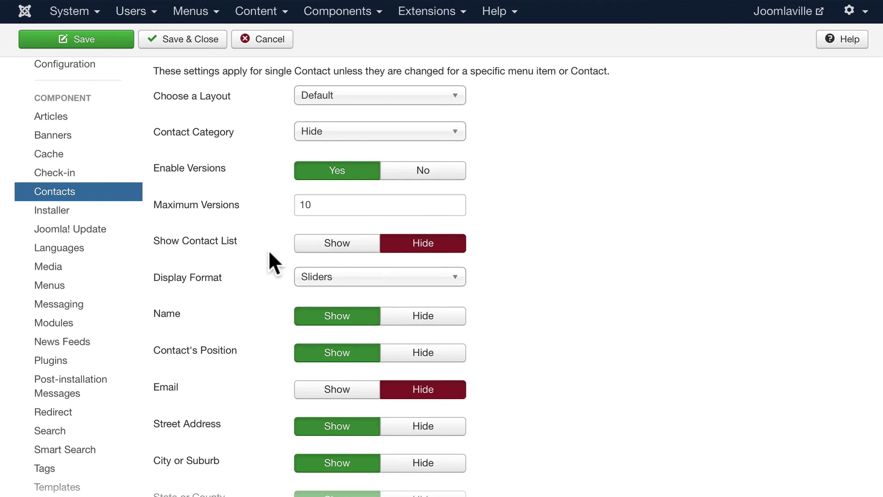
scroll(269, 250, down, 2)
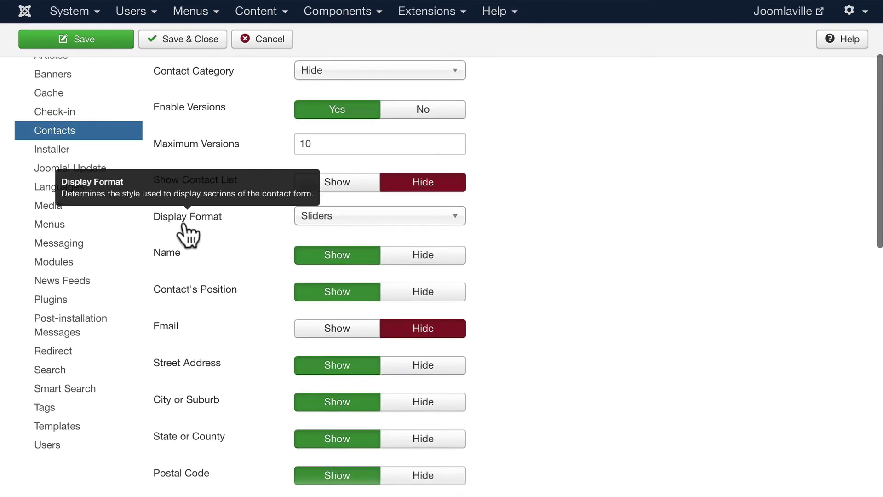
Set the contact Display Format to Tabs and review the remaining Contact settings
click(330, 217)
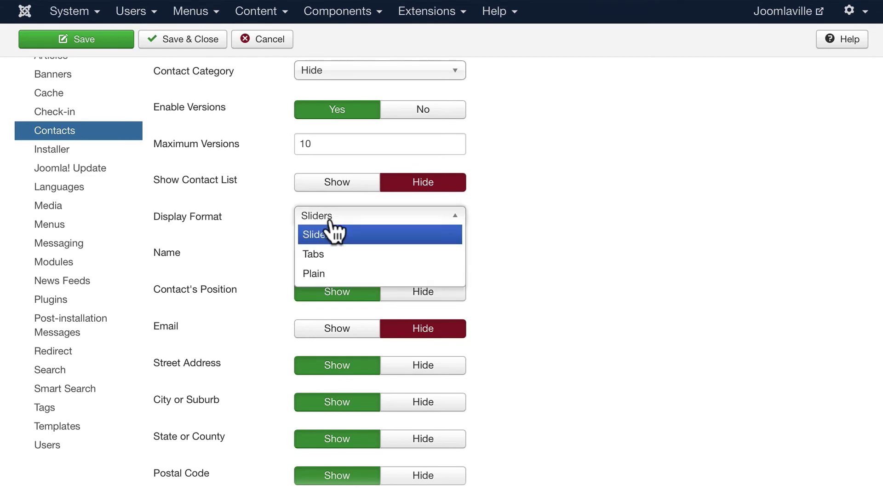
click(308, 254)
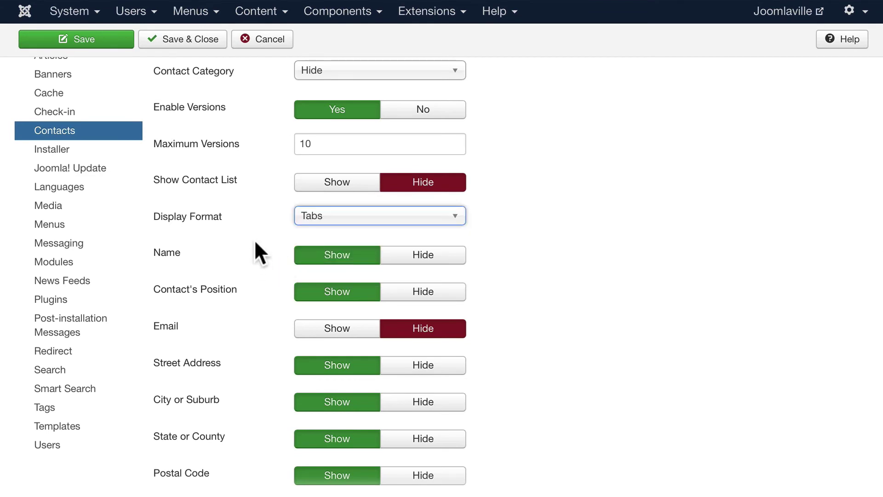
scroll(250, 220, down, 5)
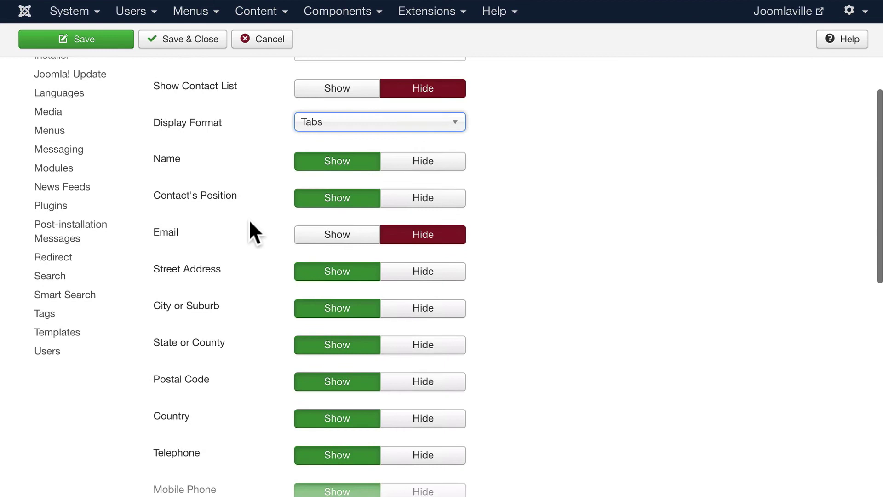
scroll(249, 223, up, 2)
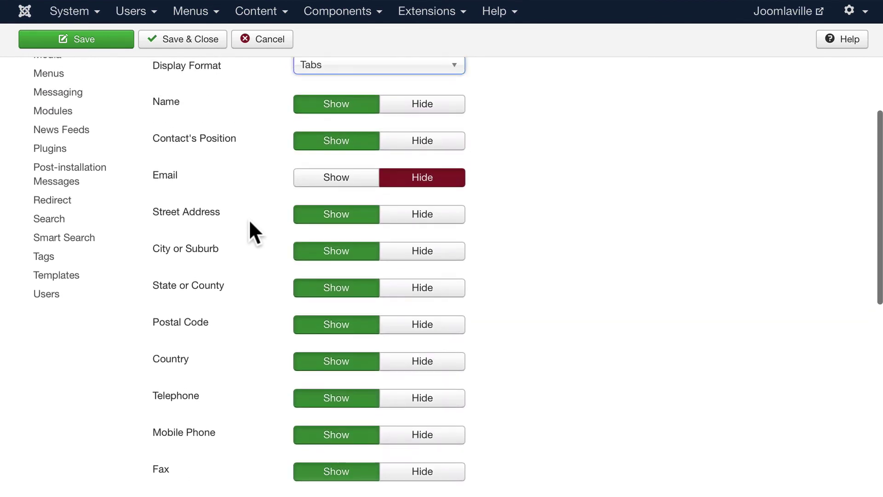
scroll(250, 223, down, 2)
scroll(250, 219, down, 2)
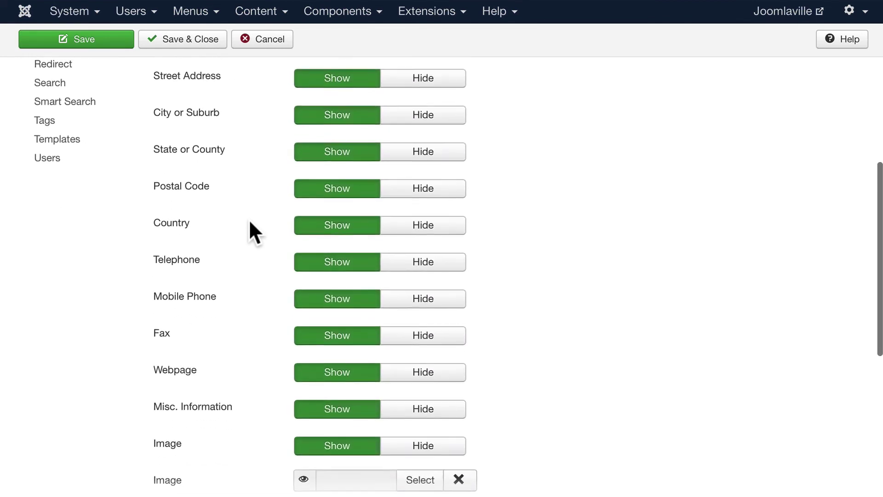
scroll(250, 219, up, 4)
scroll(250, 219, up, 1)
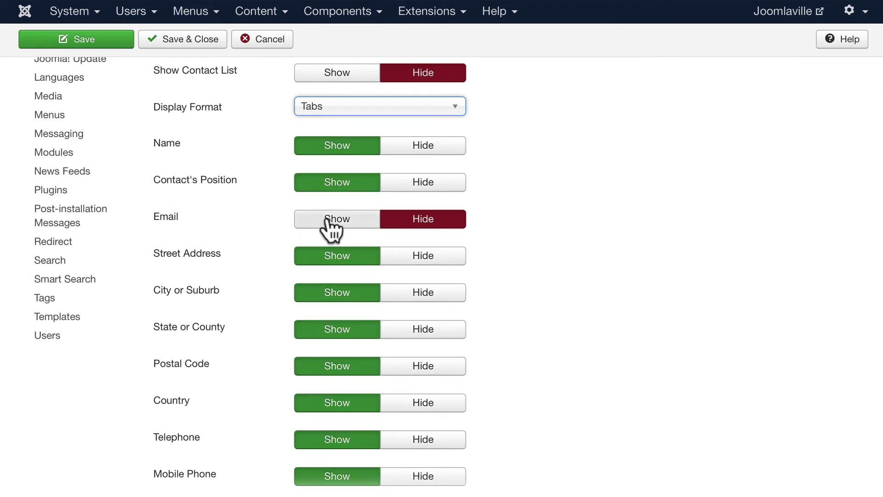
scroll(266, 226, down, 12)
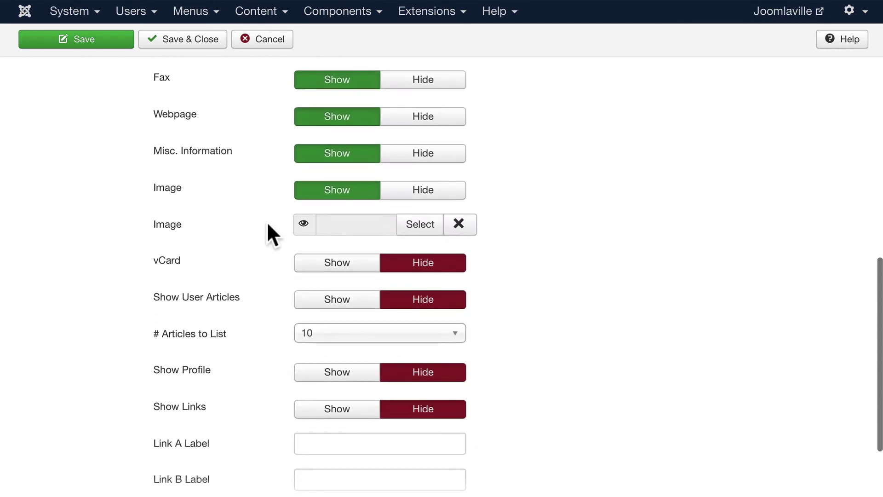
scroll(267, 225, down, 3)
scroll(268, 224, up, 15)
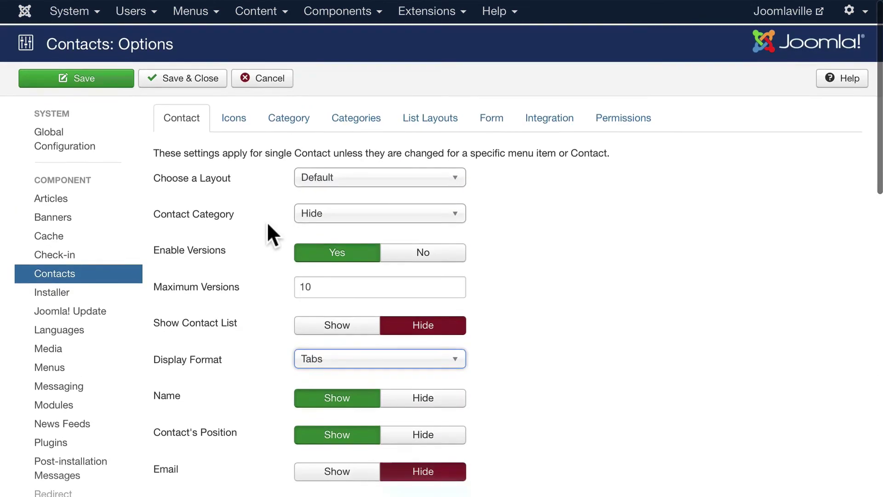
On the Form tab, keep Allow Captcha on Contact at Use Default and review the form settings
click(496, 119)
mouse_move(209, 178)
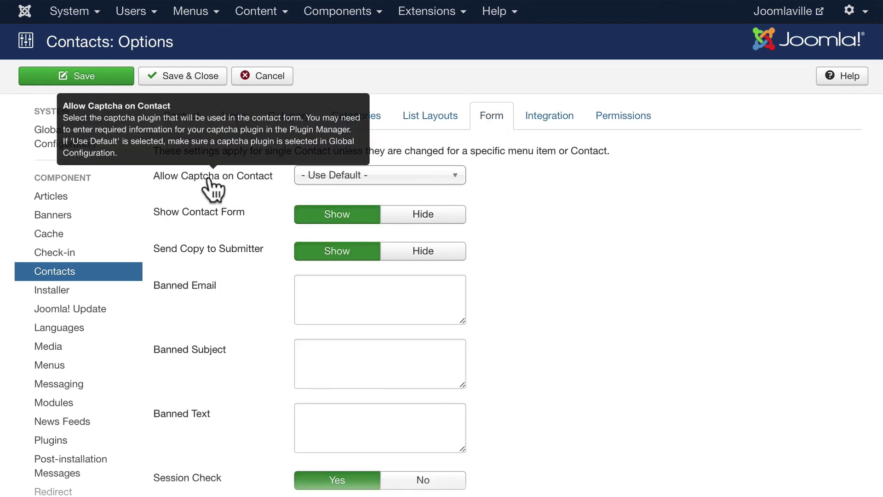
click(396, 176)
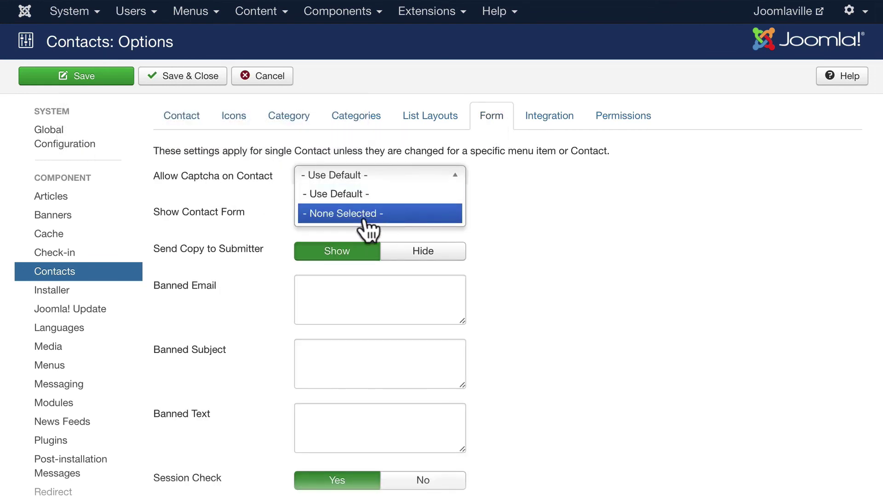
click(531, 186)
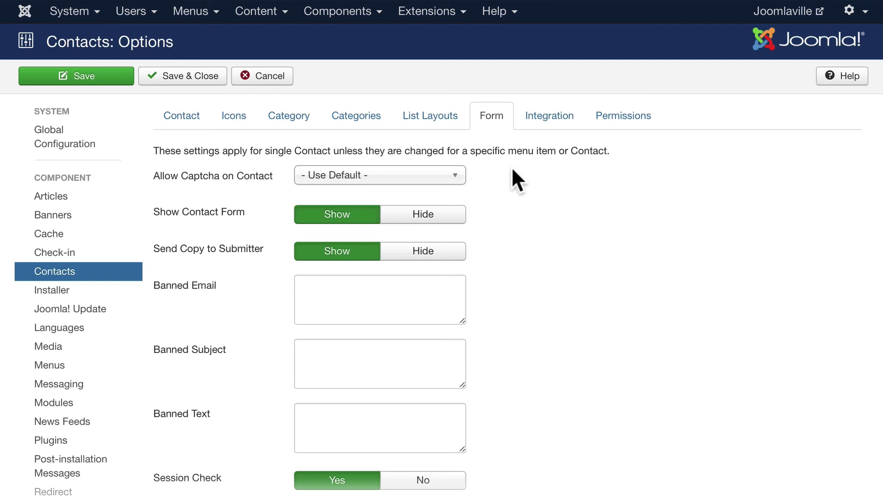
scroll(512, 169, down, 2)
scroll(502, 166, down, 2)
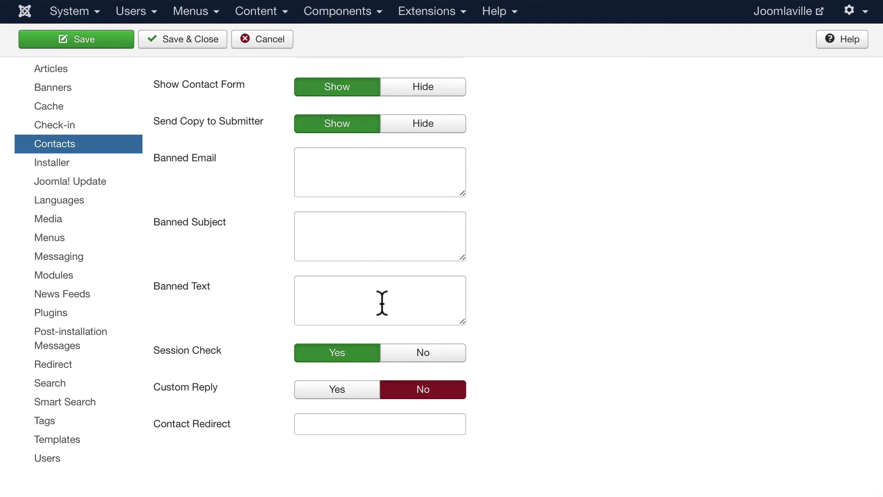
scroll(381, 303, down, 1)
scroll(365, 428, up, 3)
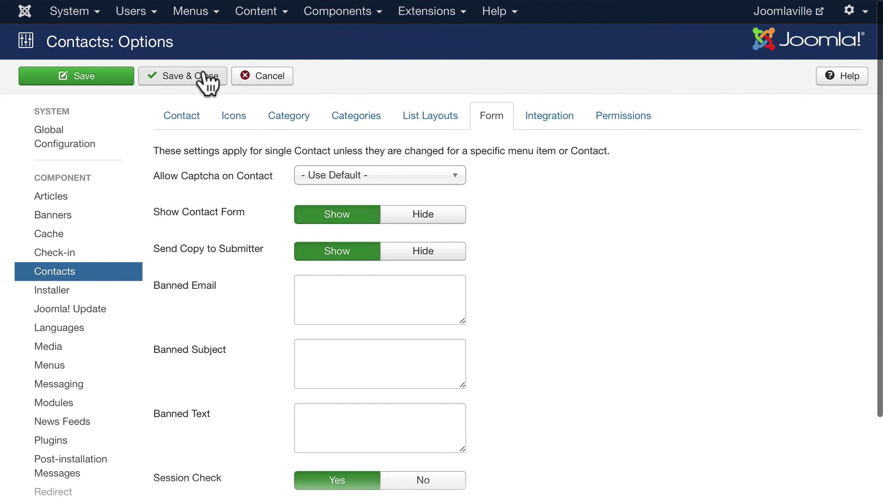
Save the Contacts options and reopen Mayor Steve's page from the site's Contact Us listing
click(185, 72)
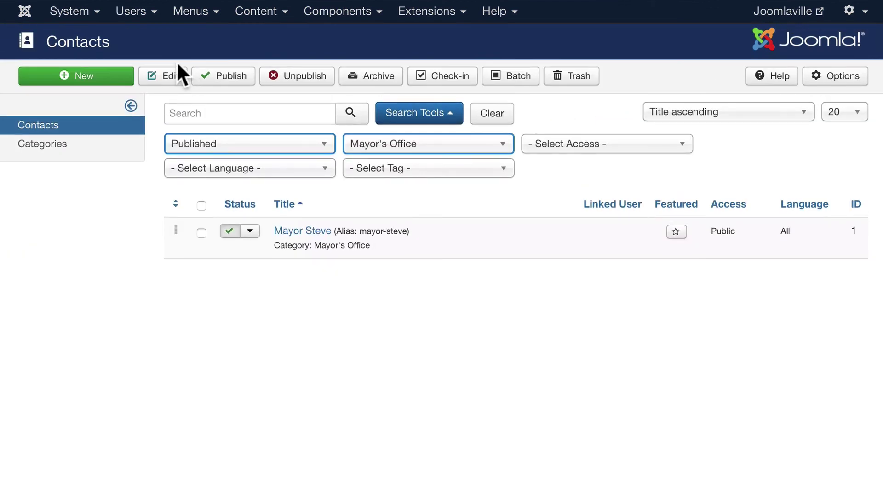
click(239, 3)
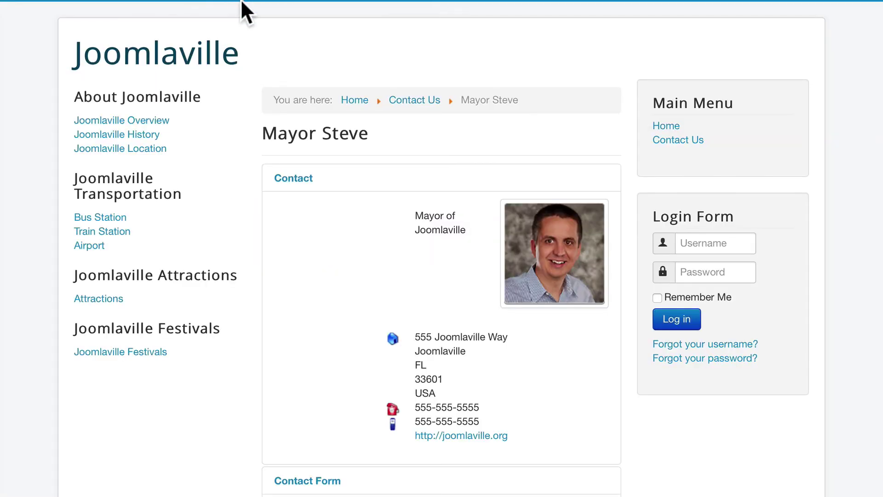
click(414, 101)
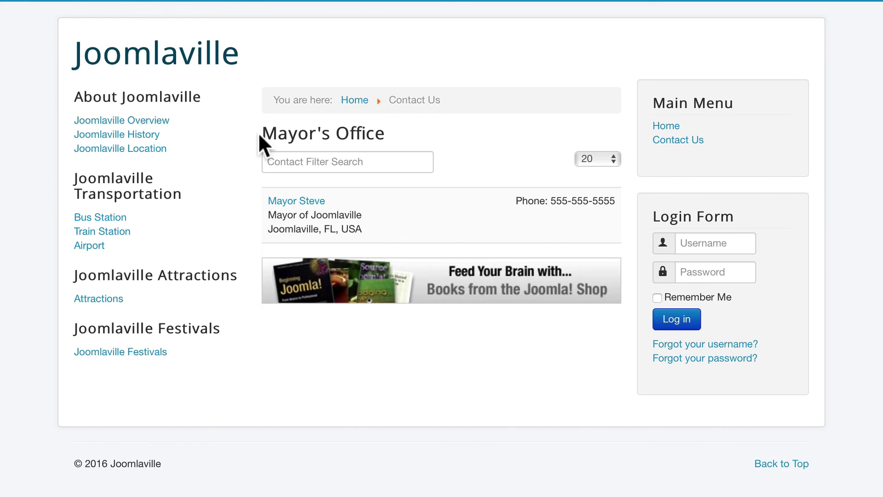
click(283, 202)
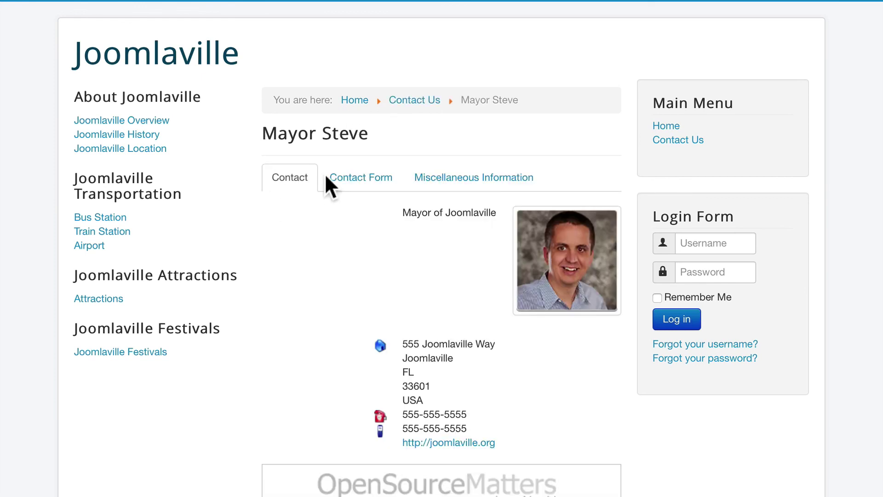
View the Contact Form, Miscellaneous Information and Contact tabs in turn
click(349, 178)
click(467, 182)
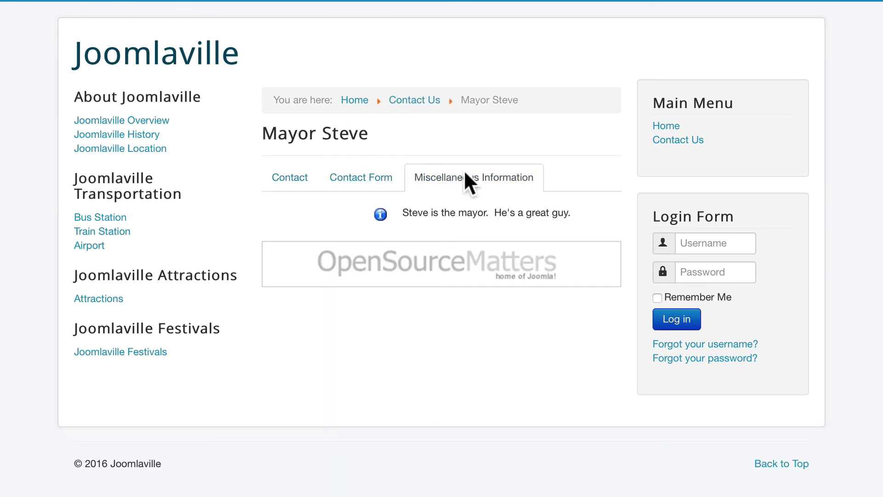
click(292, 179)
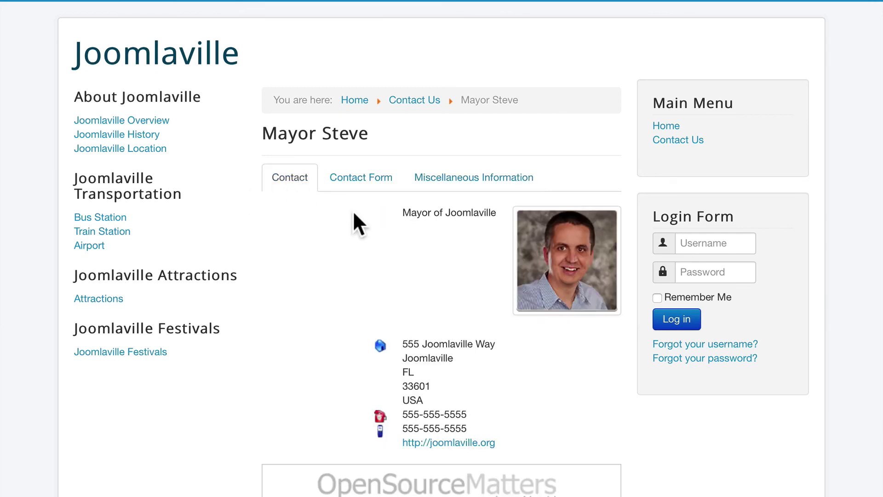